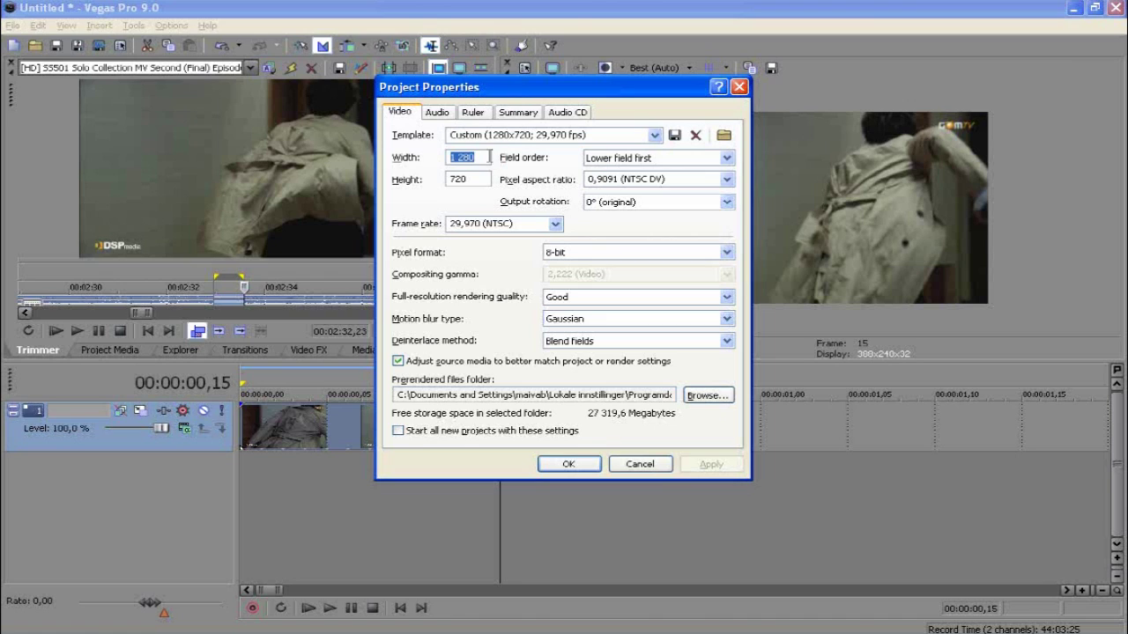
Confirm the project video properties: 1280 x 720, Good rendering quality, Gaussian motion blur and Blend fields deinterlacing.
double_click(446, 181)
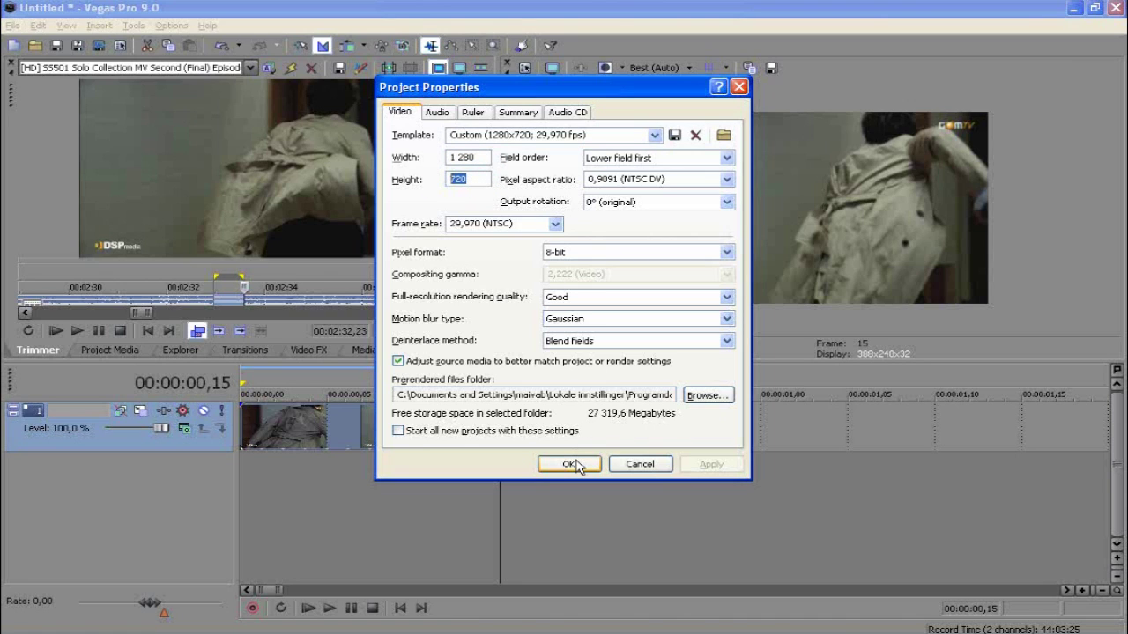
click(622, 298)
click(622, 297)
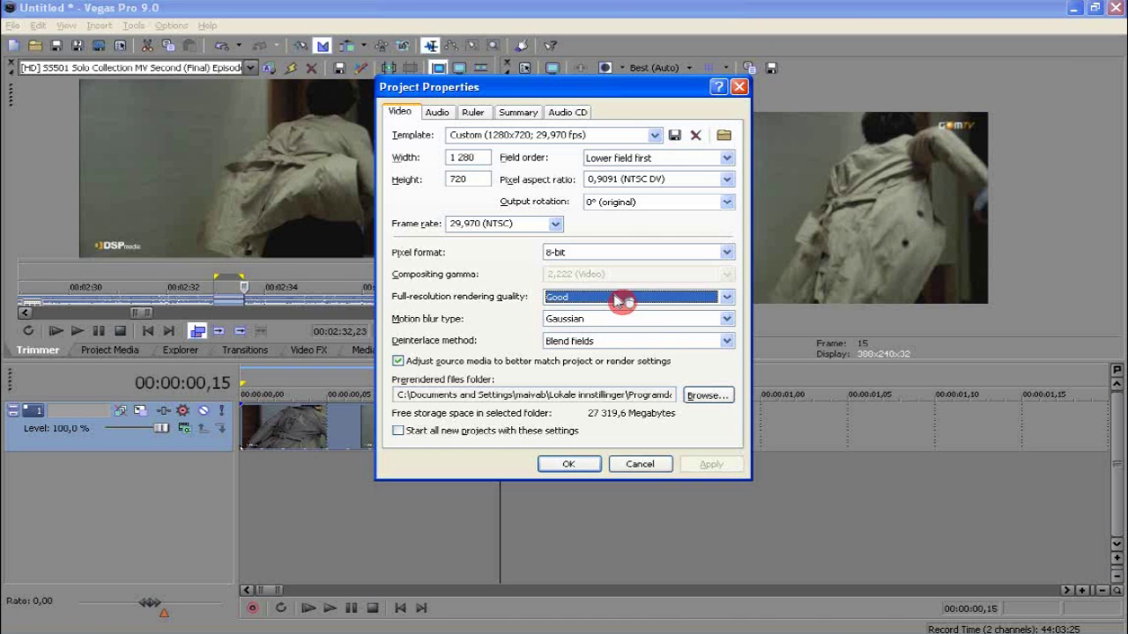
click(619, 321)
click(619, 321)
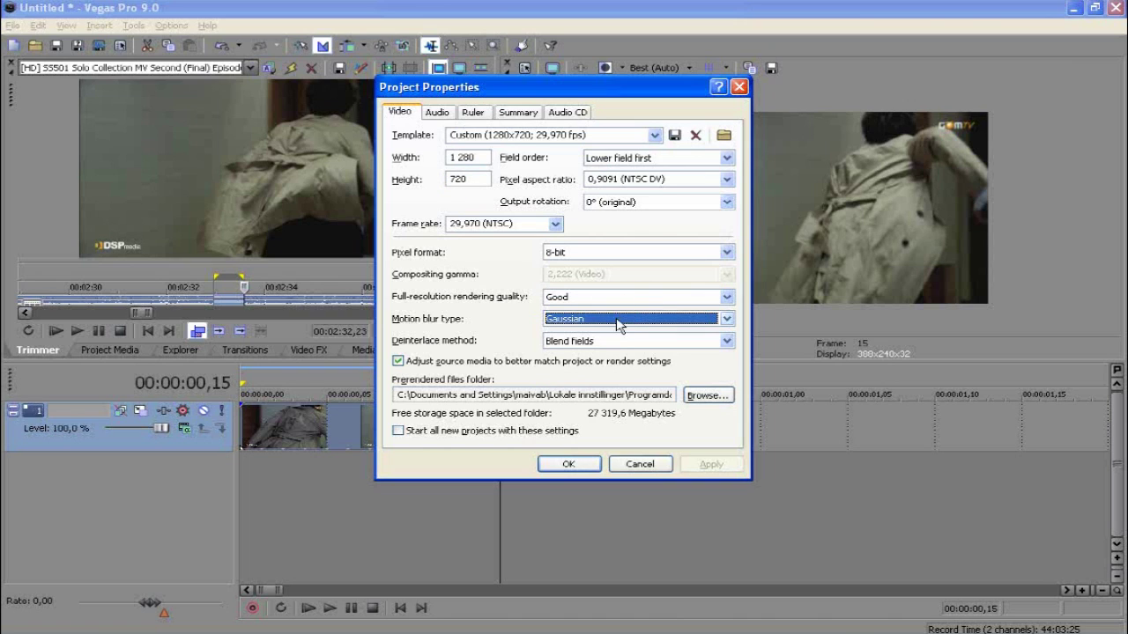
click(606, 342)
click(606, 342)
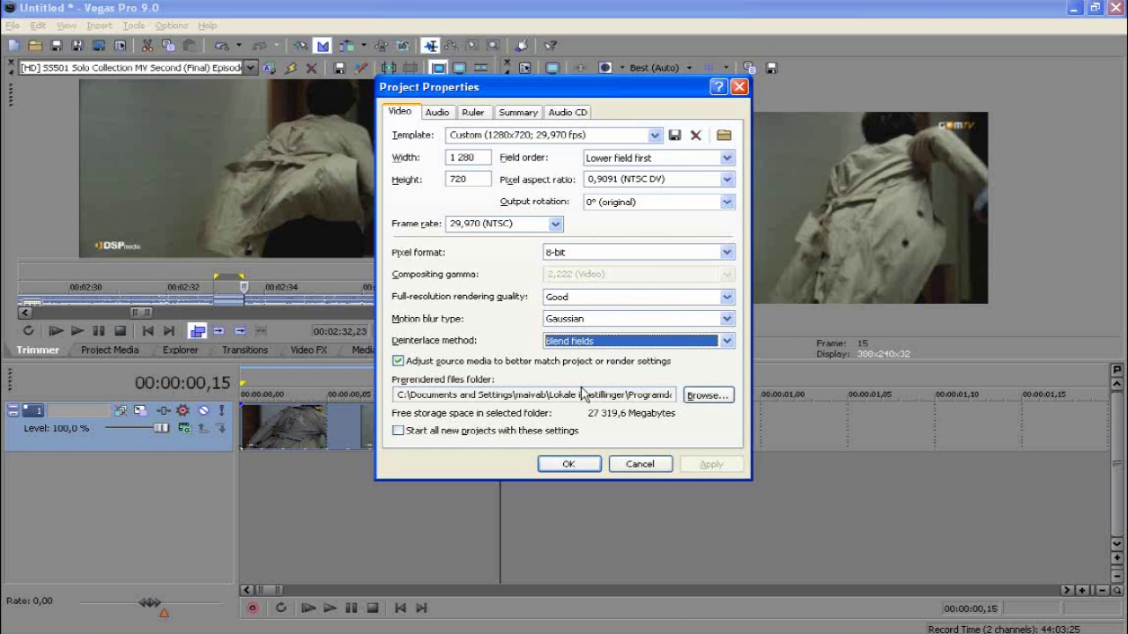
click(572, 460)
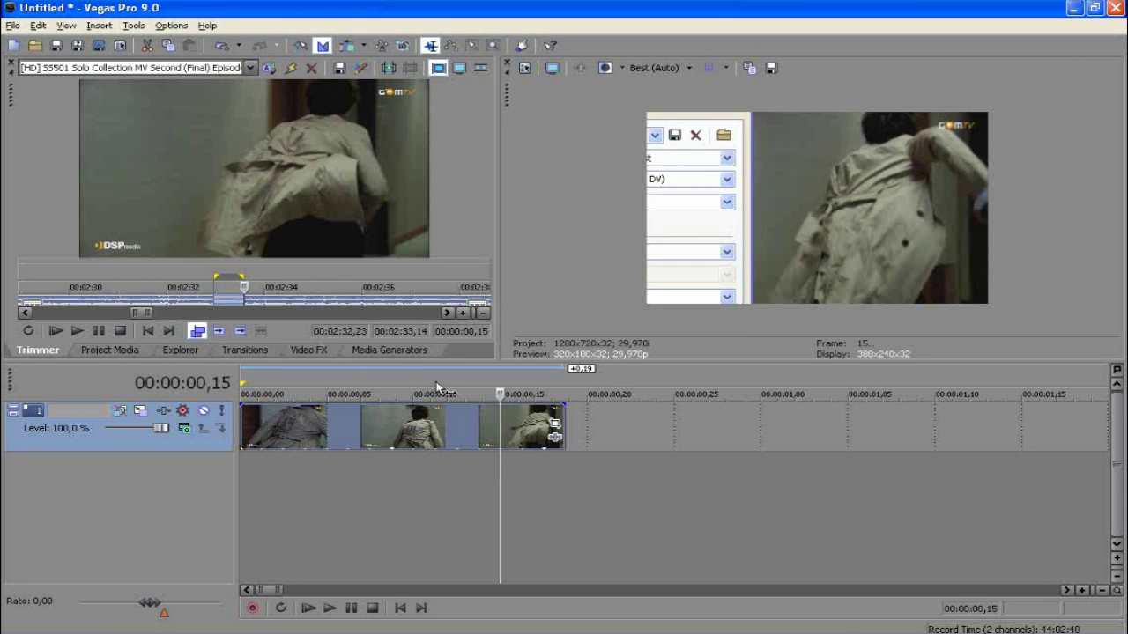
Mark the source range from 00:02:33,18 to 00:02:34,19 in the Trimmer and place it on the video track, overlapping the first clip's end.
click(246, 298)
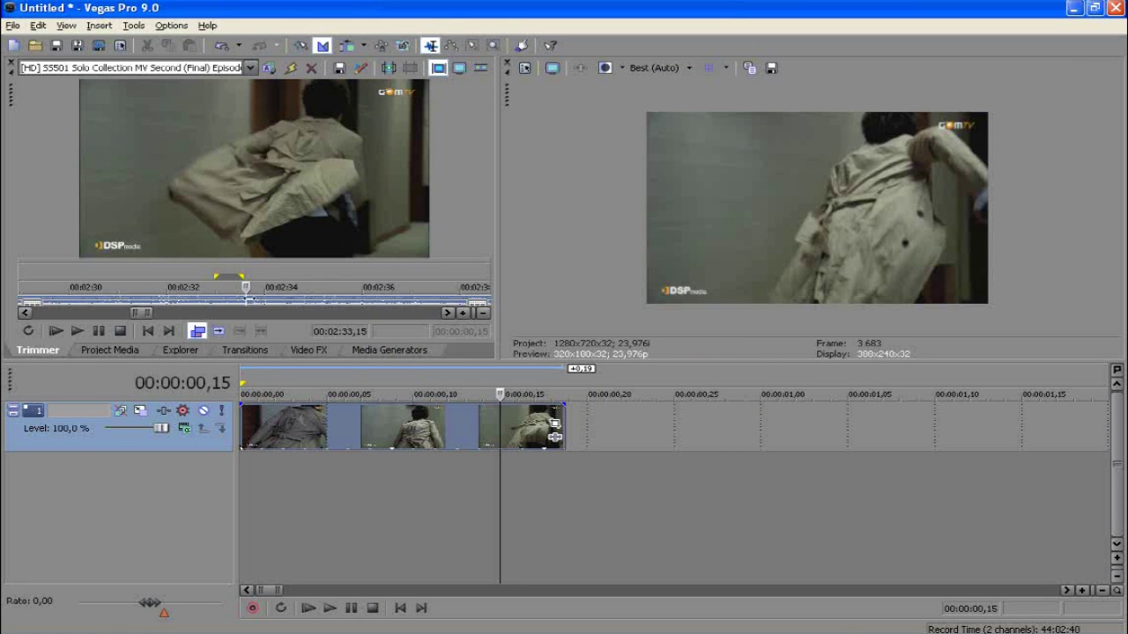
drag(249, 298, 291, 306)
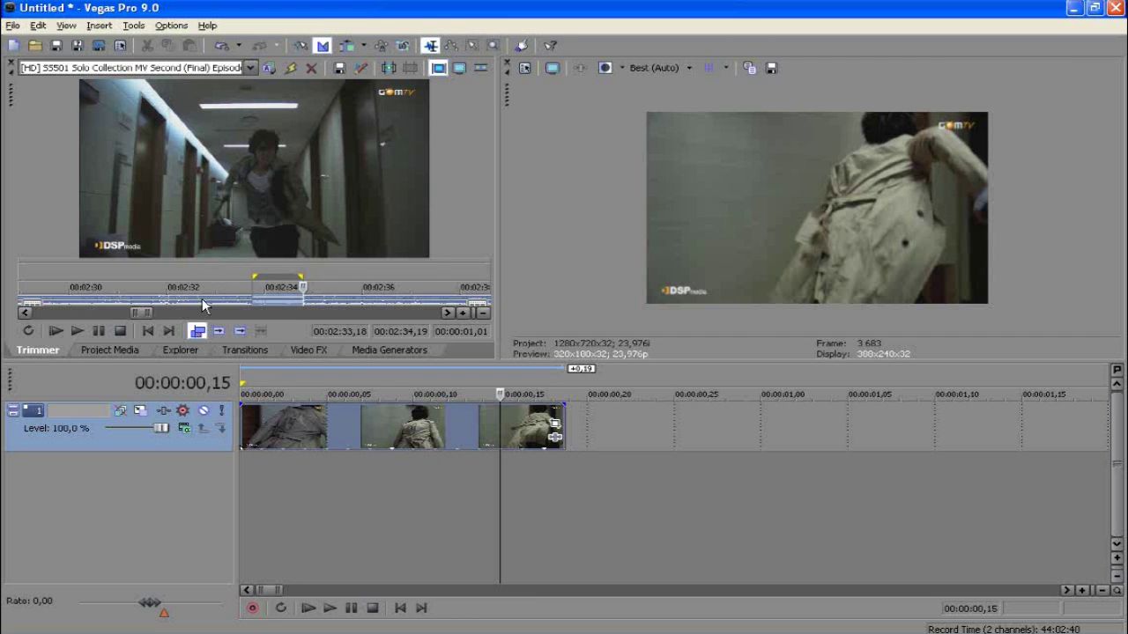
drag(201, 258, 202, 244)
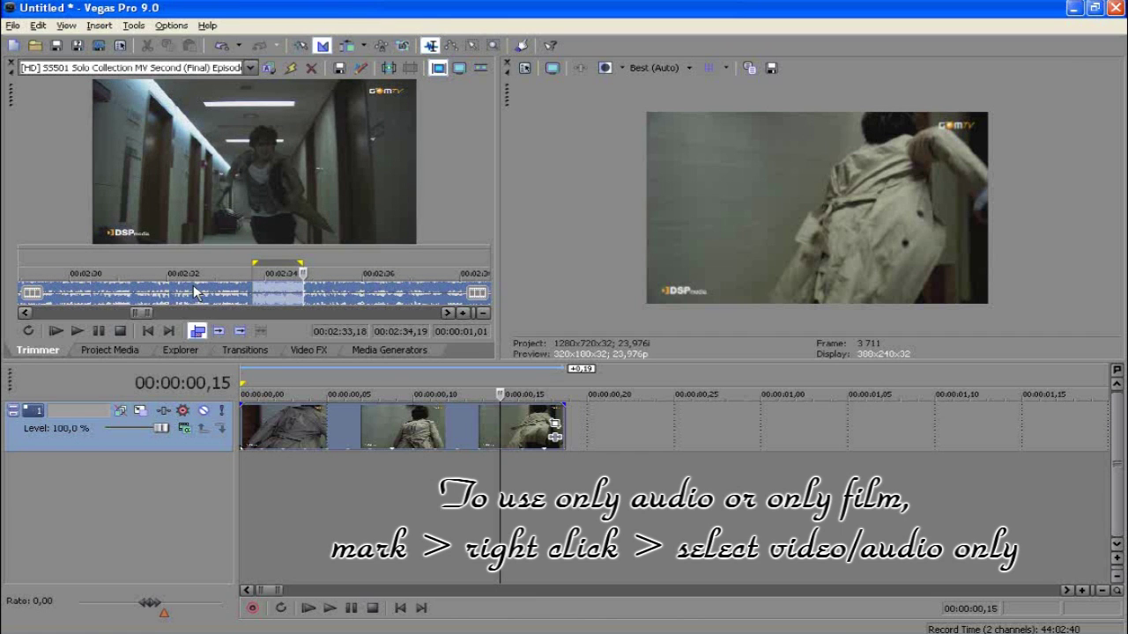
drag(302, 290, 511, 421)
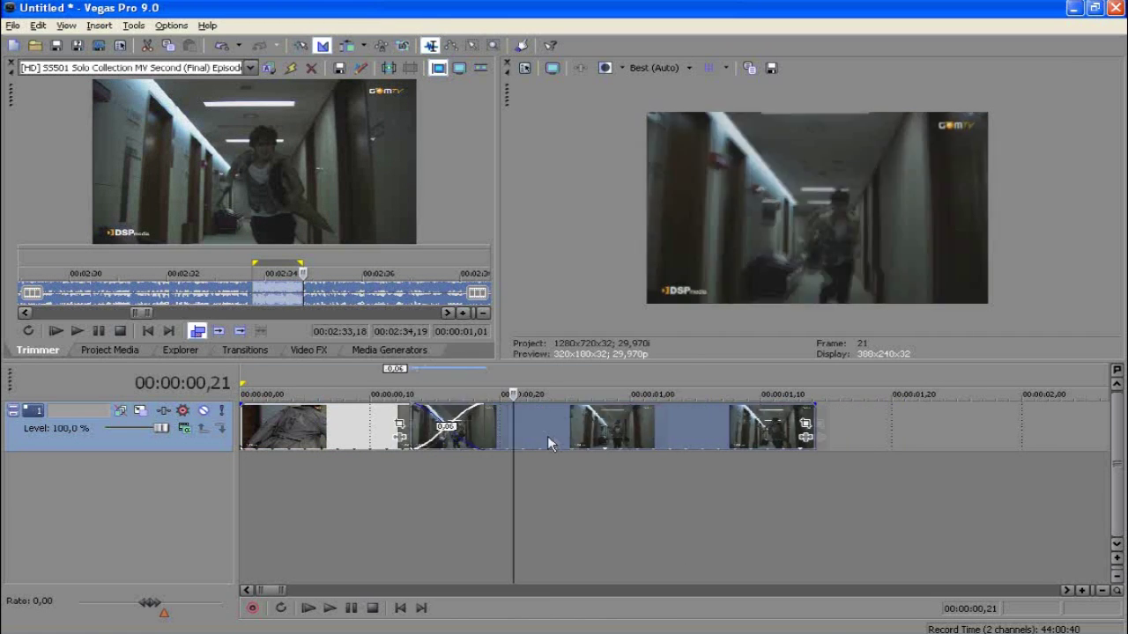
Shorten the corridor clip's end to about 00:00:01,05 on the timeline and preview its crossfade with the first clip.
drag(545, 435, 506, 458)
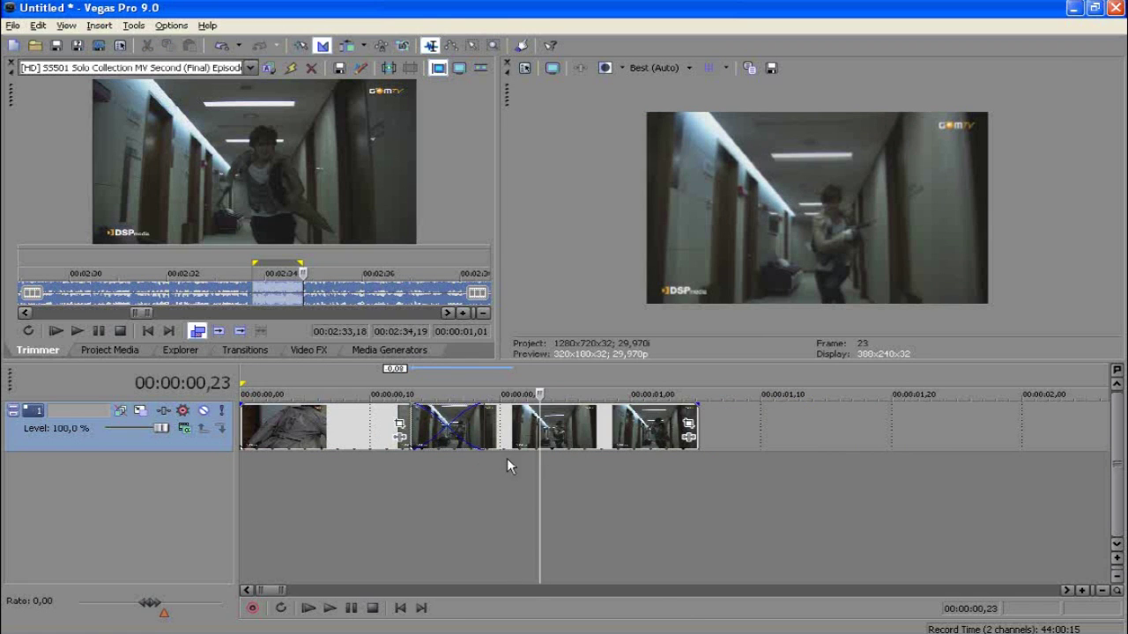
click(398, 462)
key(Right)
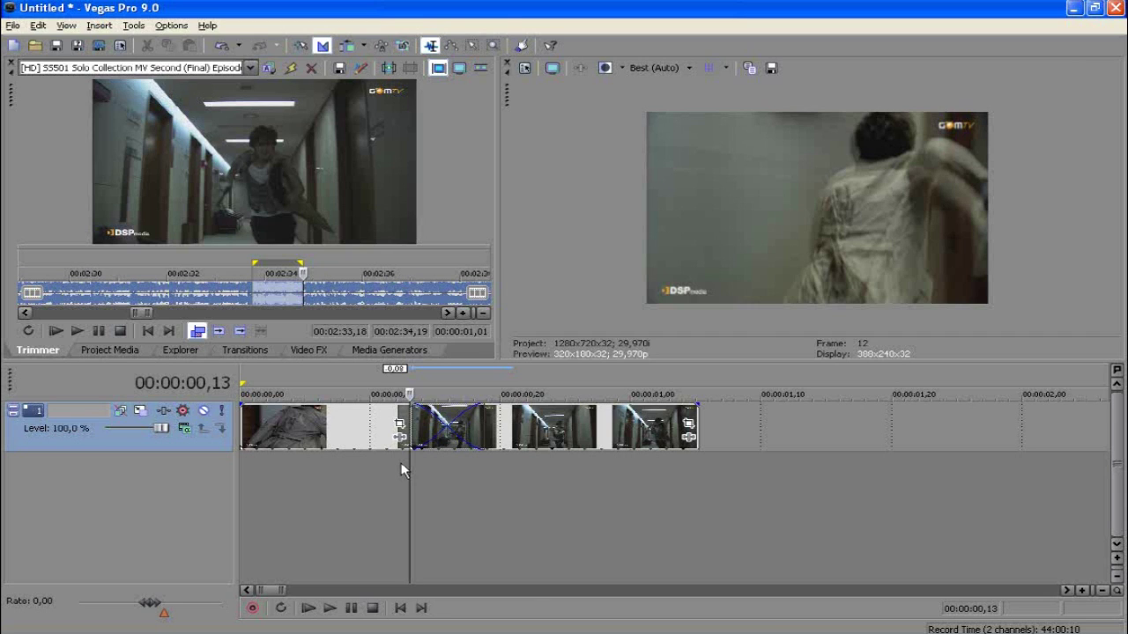
key(space)
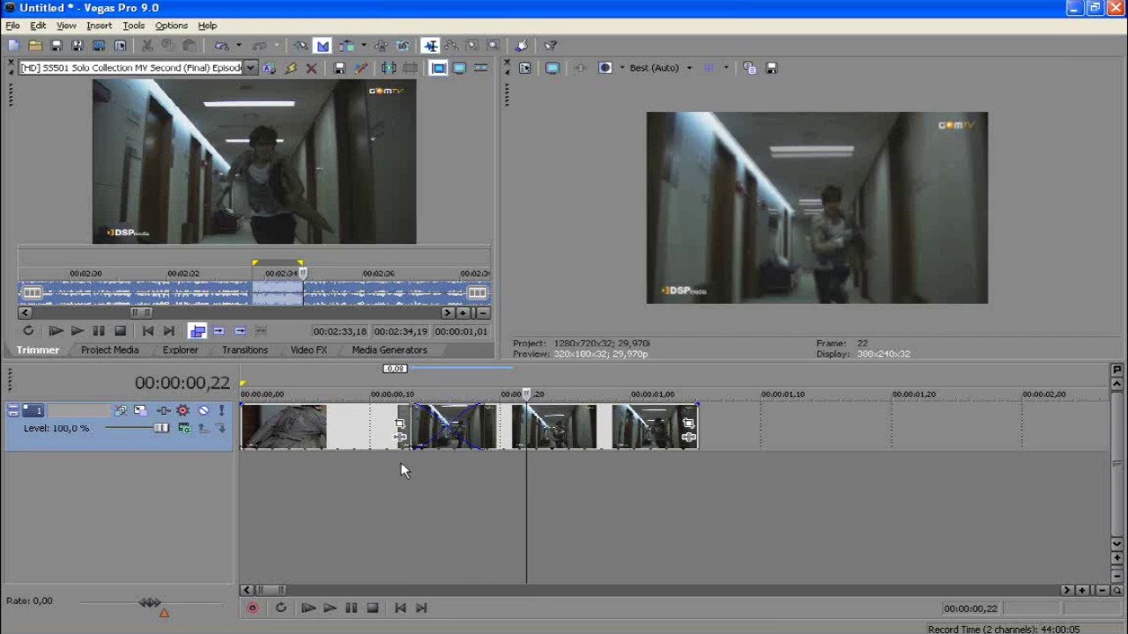
click(486, 461)
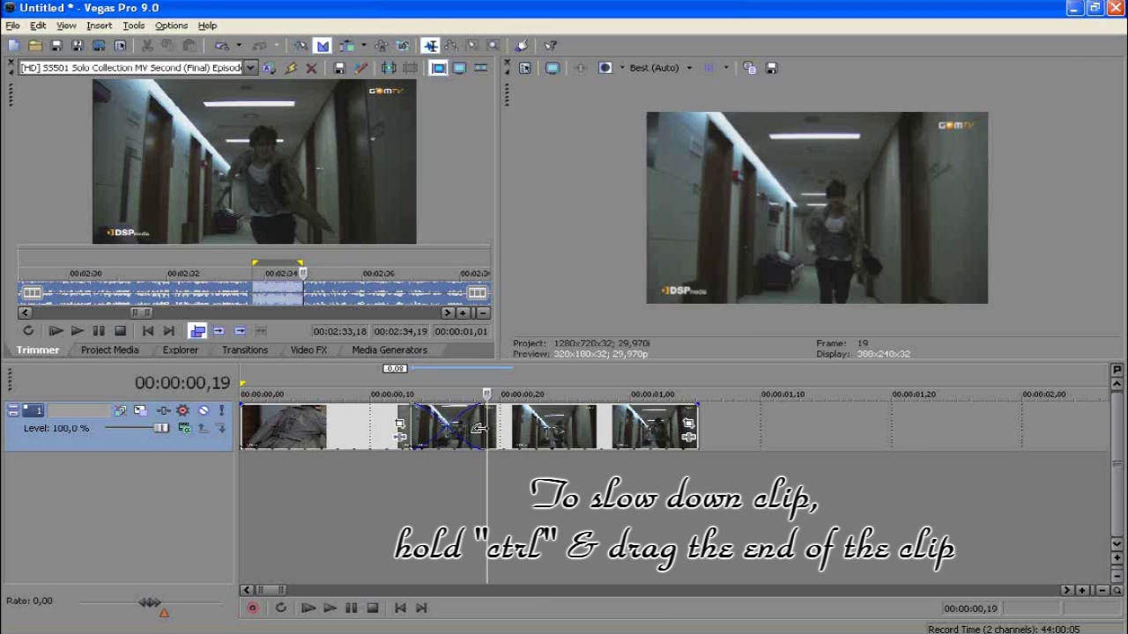
Time-stretch both clips to slow them down, keeping a crossfade of 0,07 between them.
drag(479, 429, 994, 421)
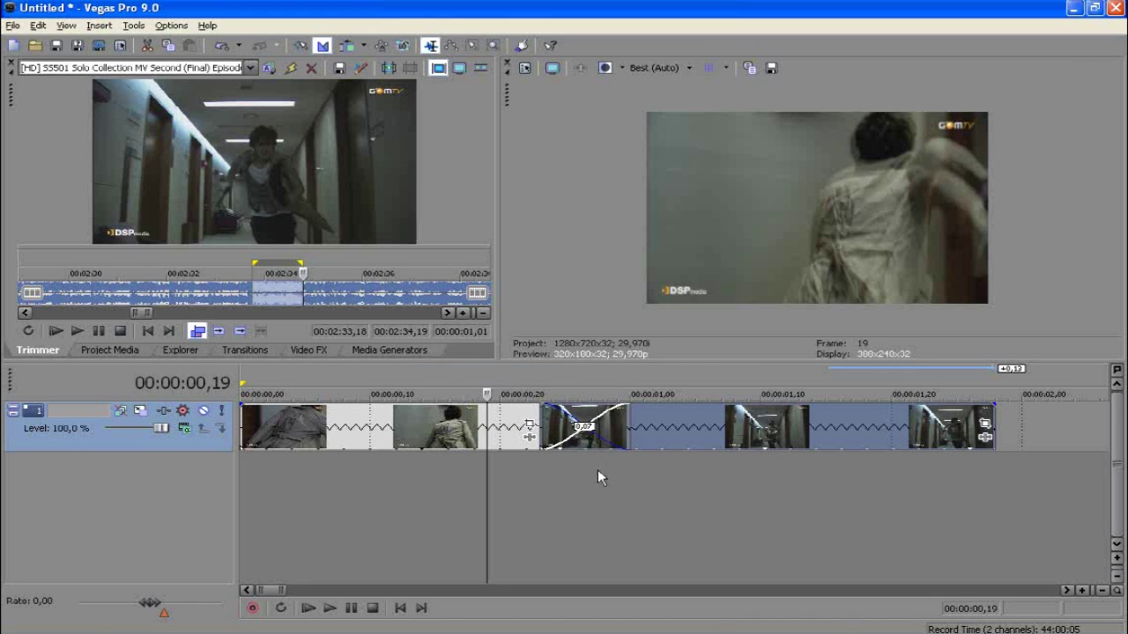
click(592, 469)
click(518, 461)
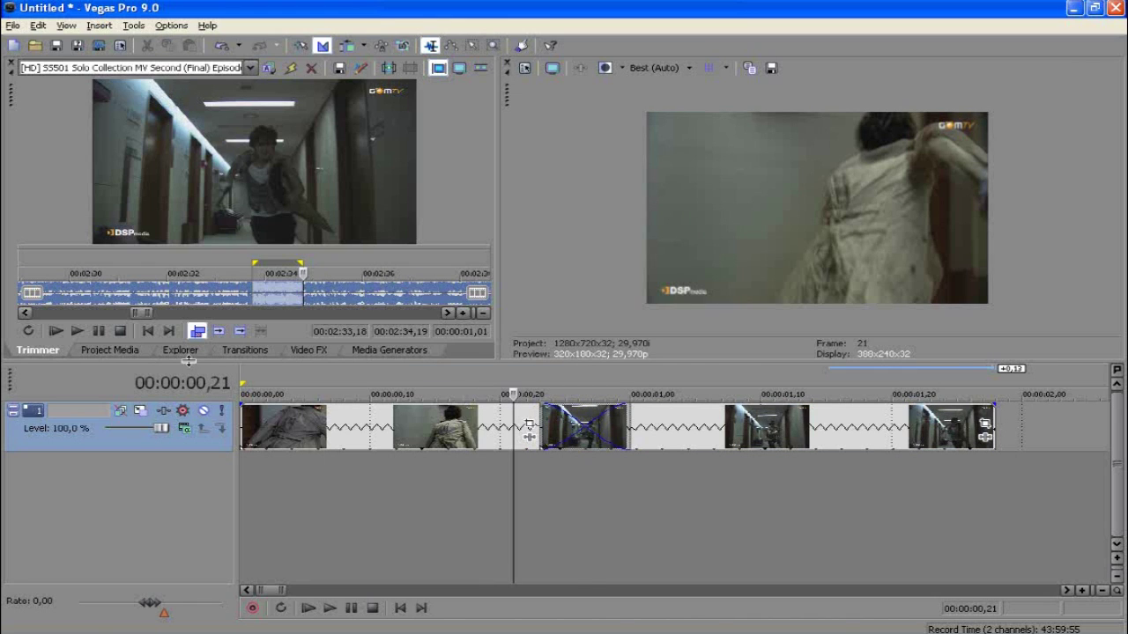
Try the Additive Dissolve transition on the crossfade between the two clips and preview it.
click(177, 349)
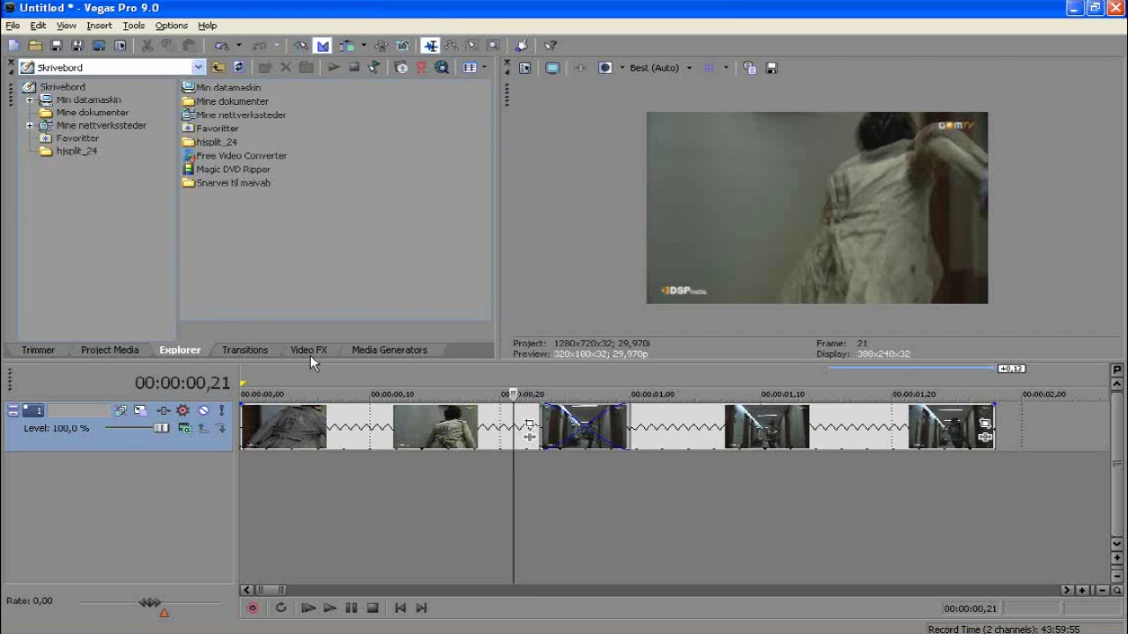
click(269, 351)
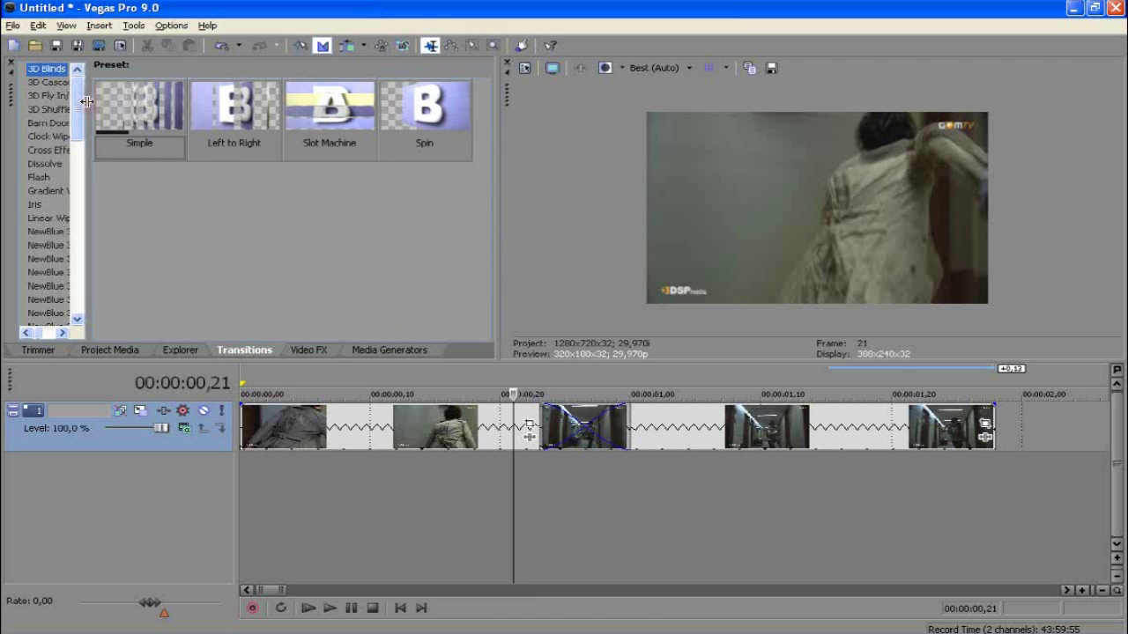
drag(87, 176, 126, 176)
click(86, 164)
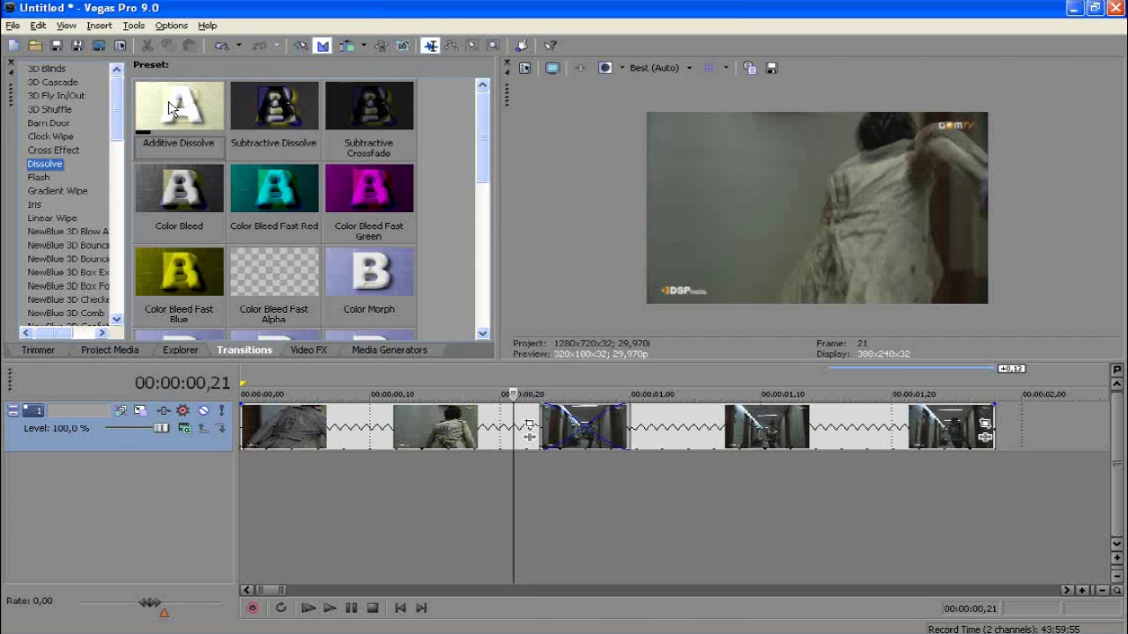
drag(192, 129, 589, 452)
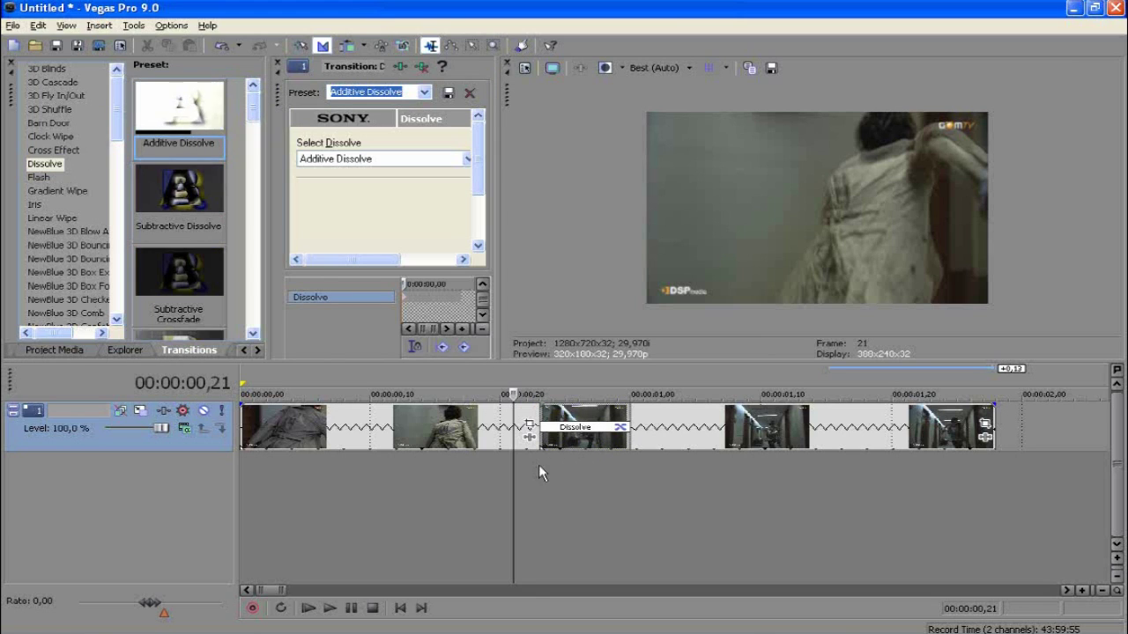
click(538, 464)
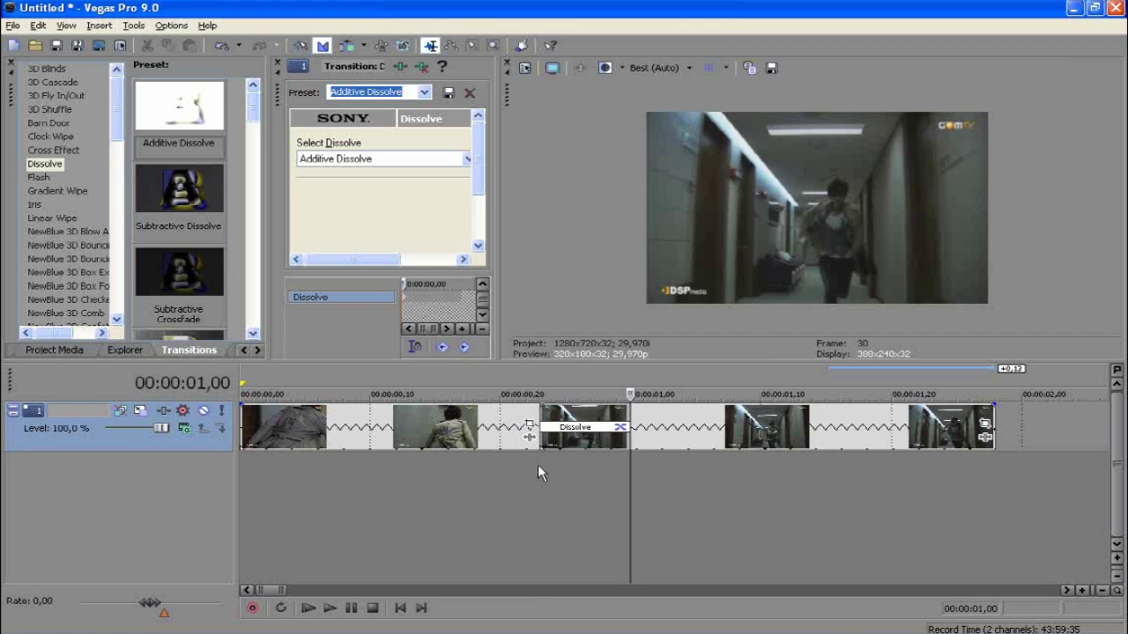
click(418, 55)
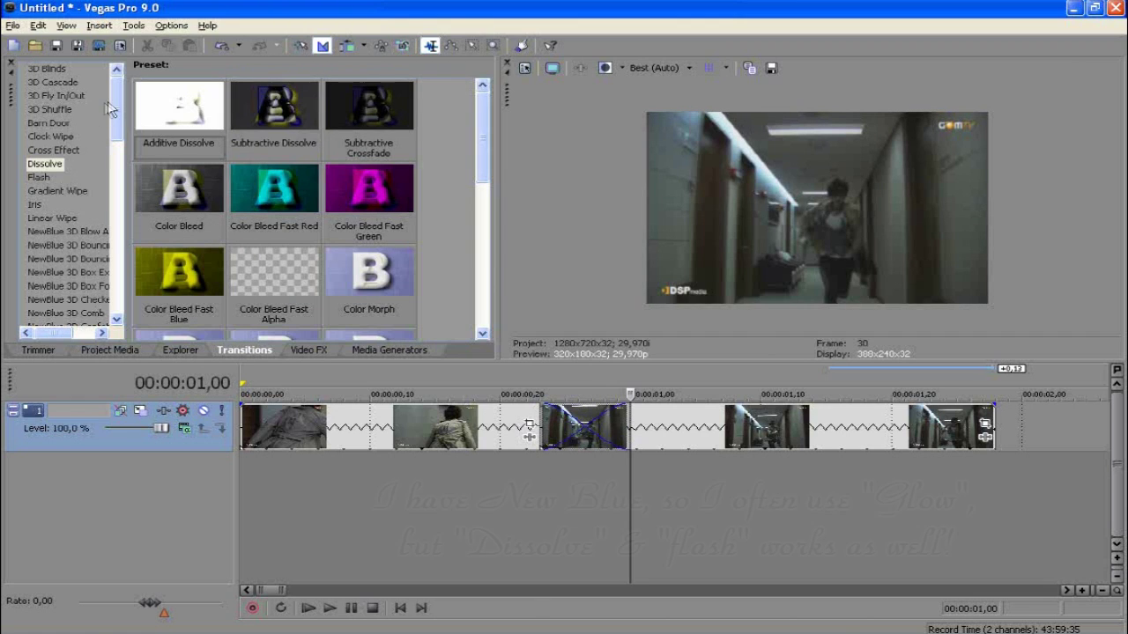
Apply the Strong Glow preset of the NewBlue AB Glow transition to the crossfade between the two clips.
drag(115, 106, 112, 231)
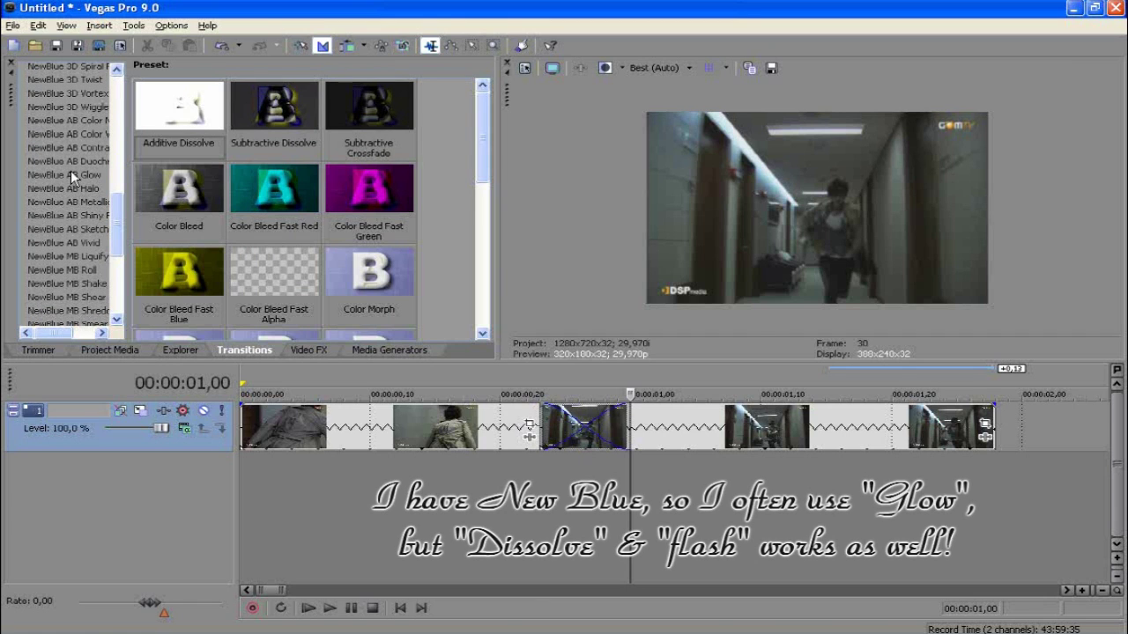
click(69, 176)
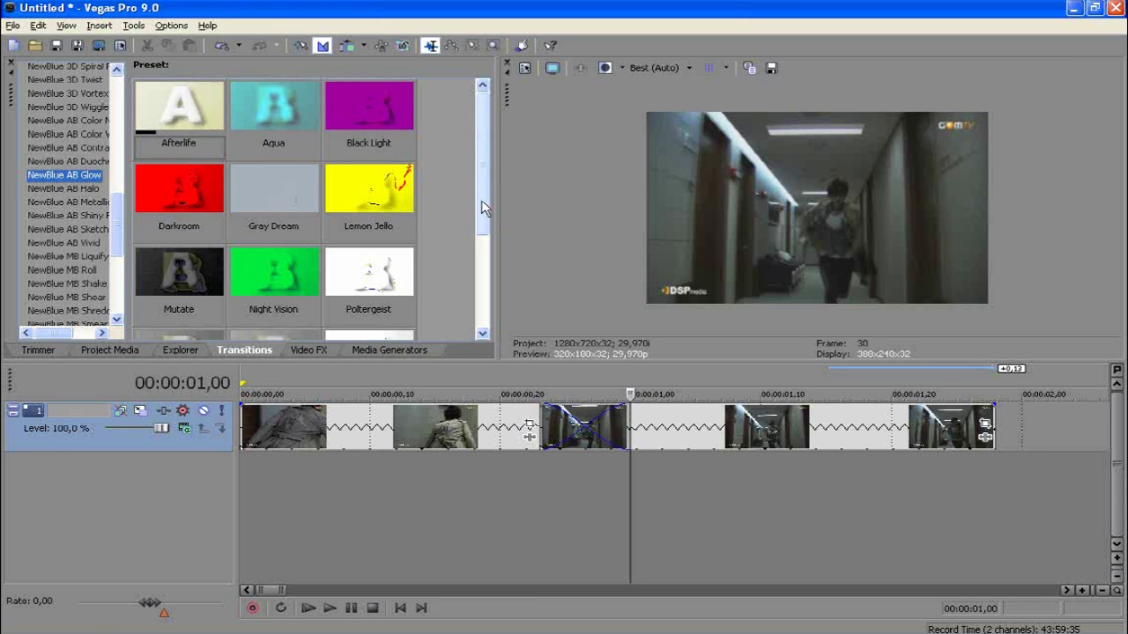
drag(482, 189, 482, 282)
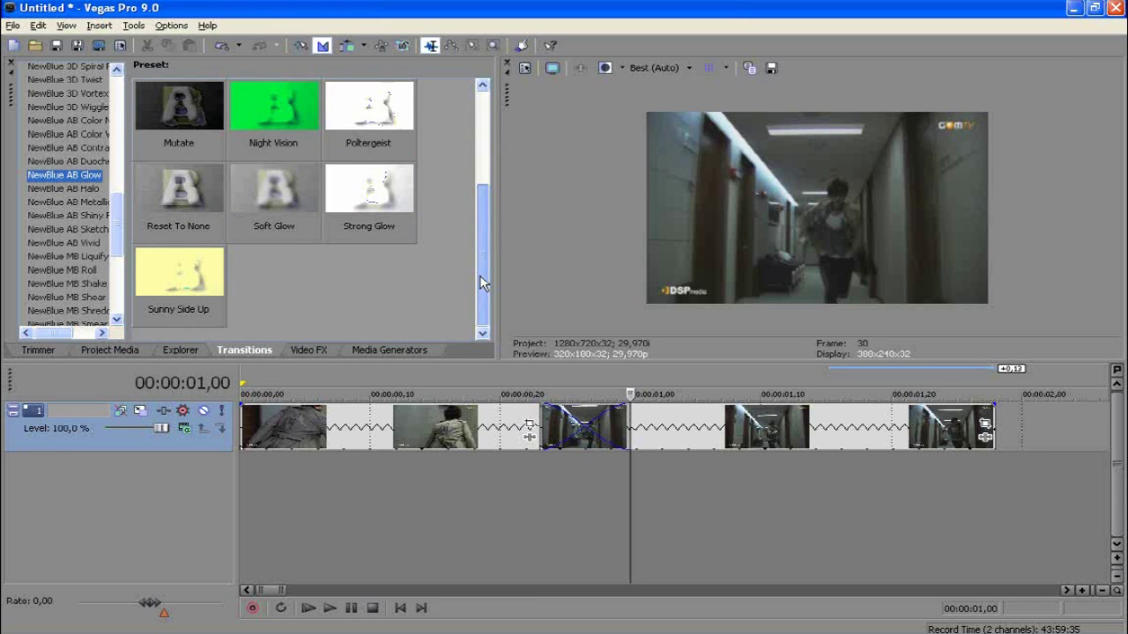
click(371, 192)
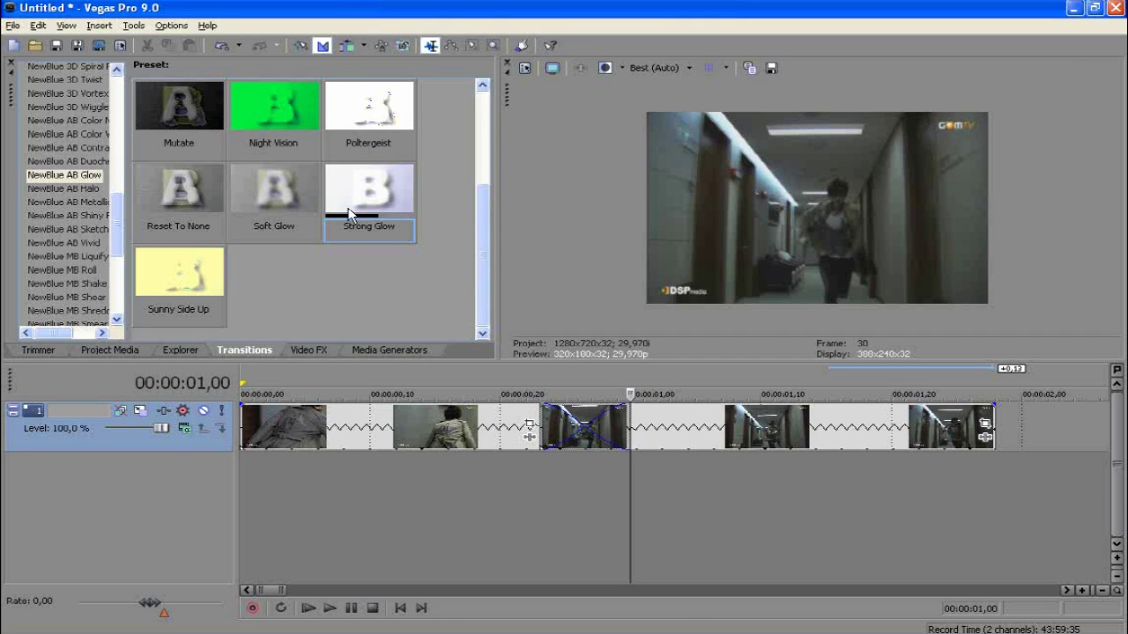
drag(350, 215, 575, 439)
click(622, 461)
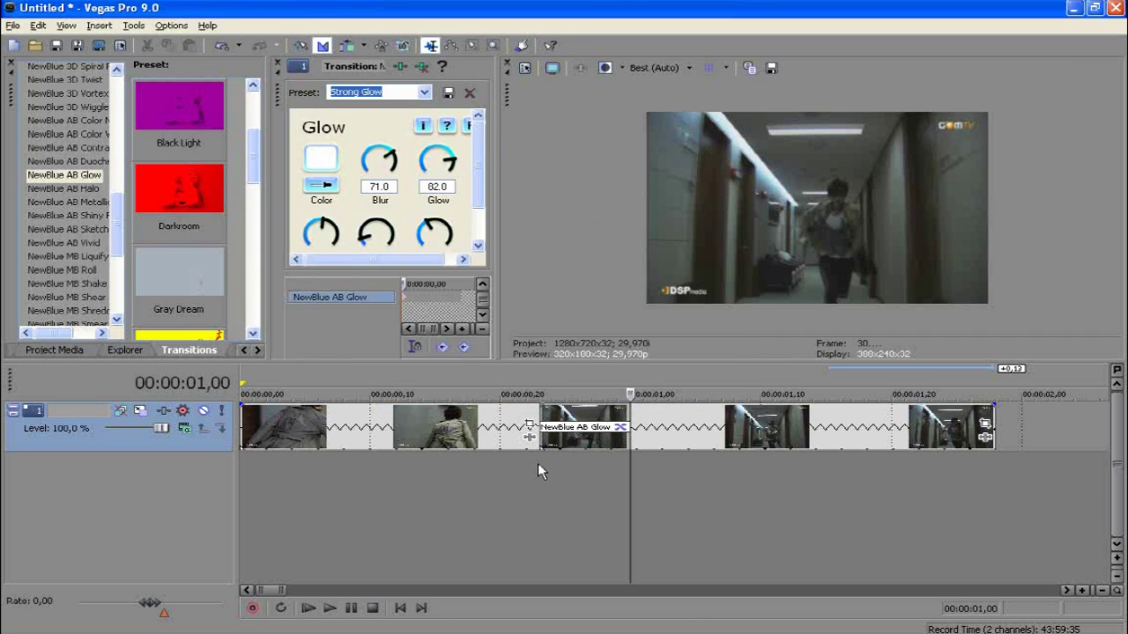
Play back the glow transition between the two clips and close its settings.
click(527, 470)
key(space)
key(Return)
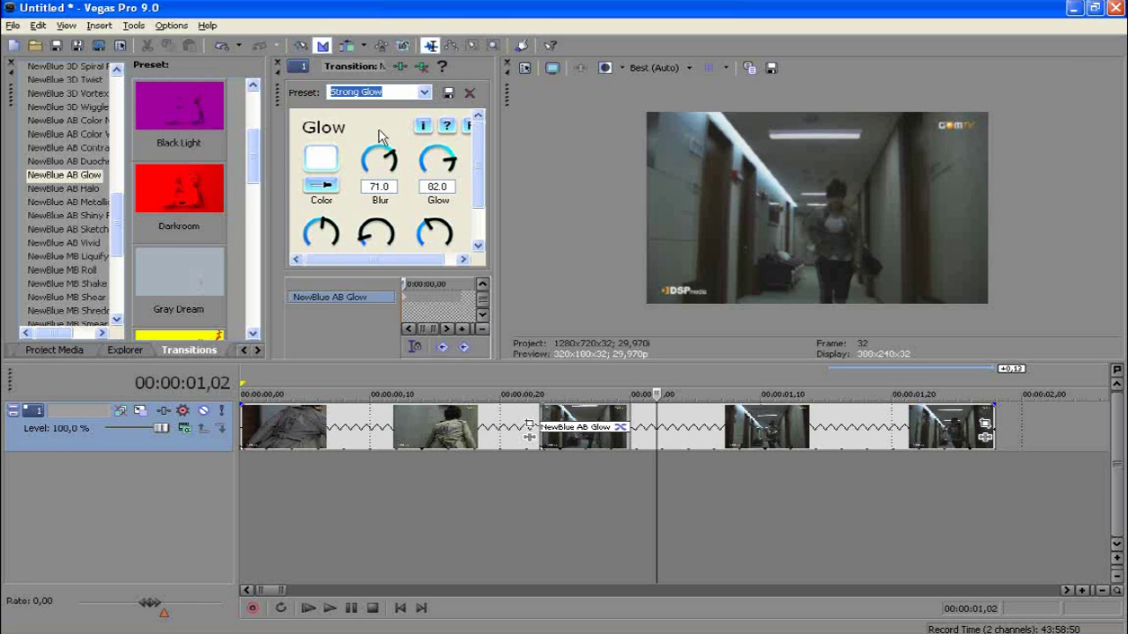
click(278, 64)
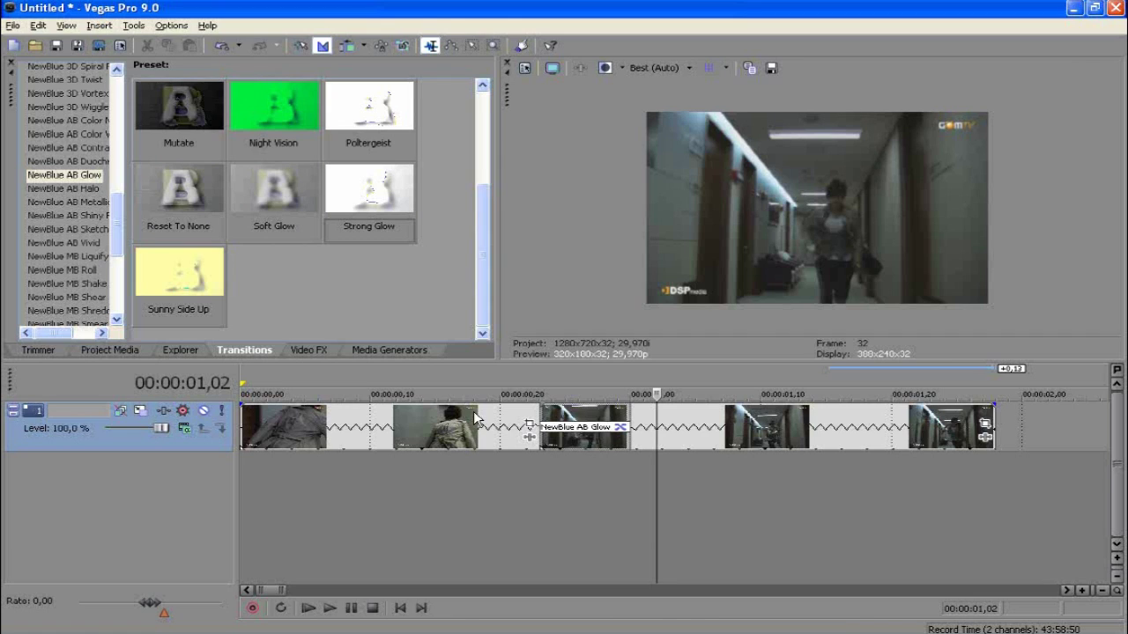
Insert a new video track above the track holding the two clips.
right_click(953, 515)
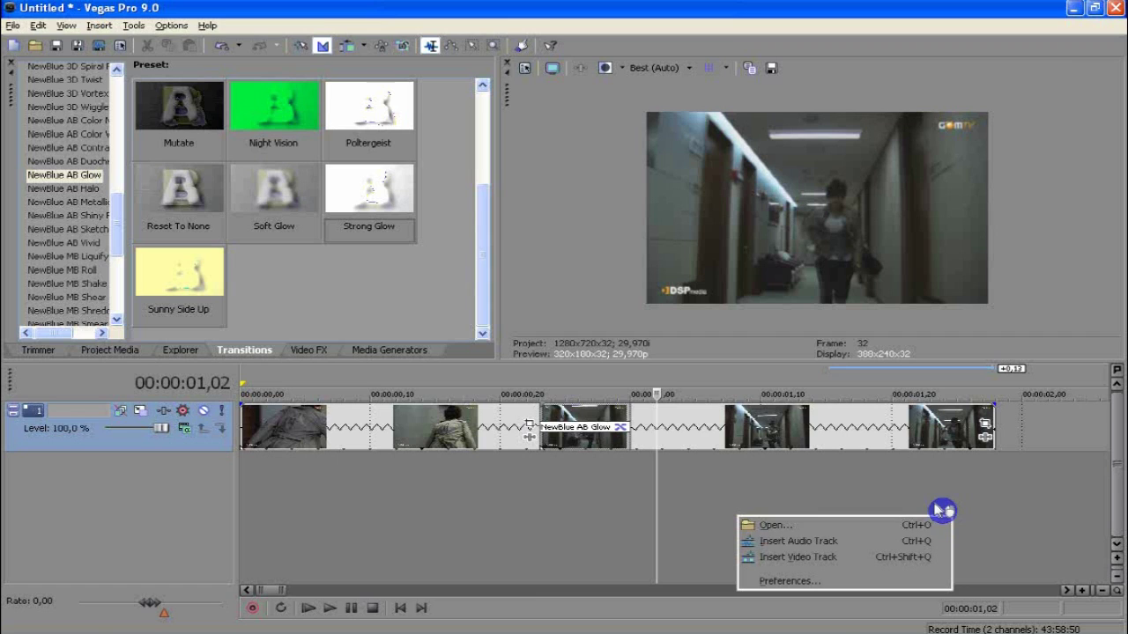
click(811, 561)
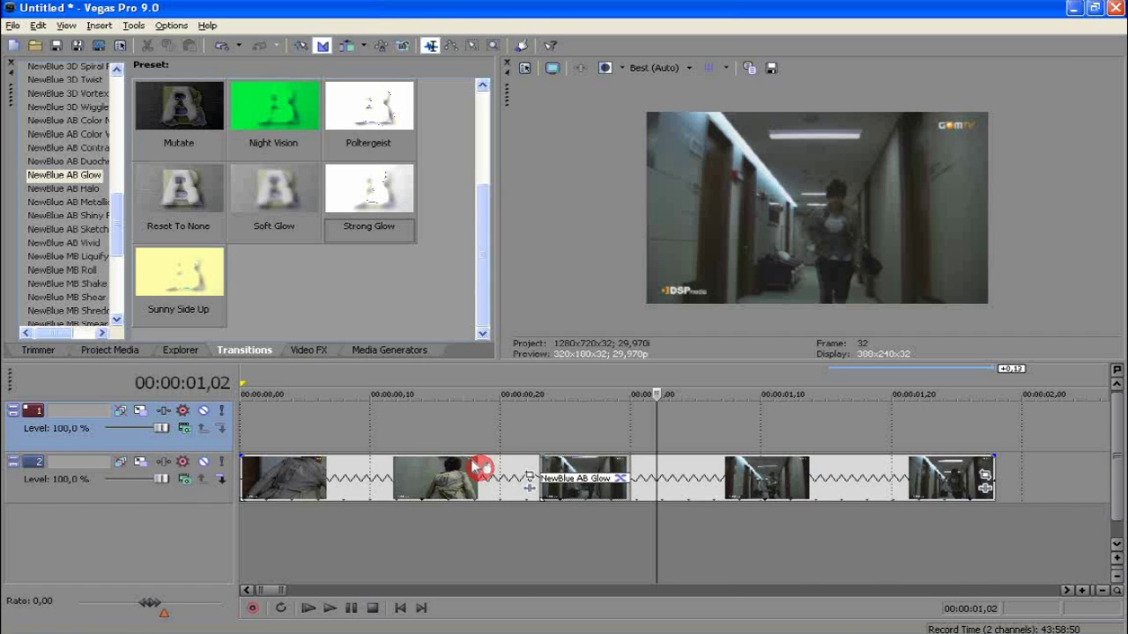
click(475, 468)
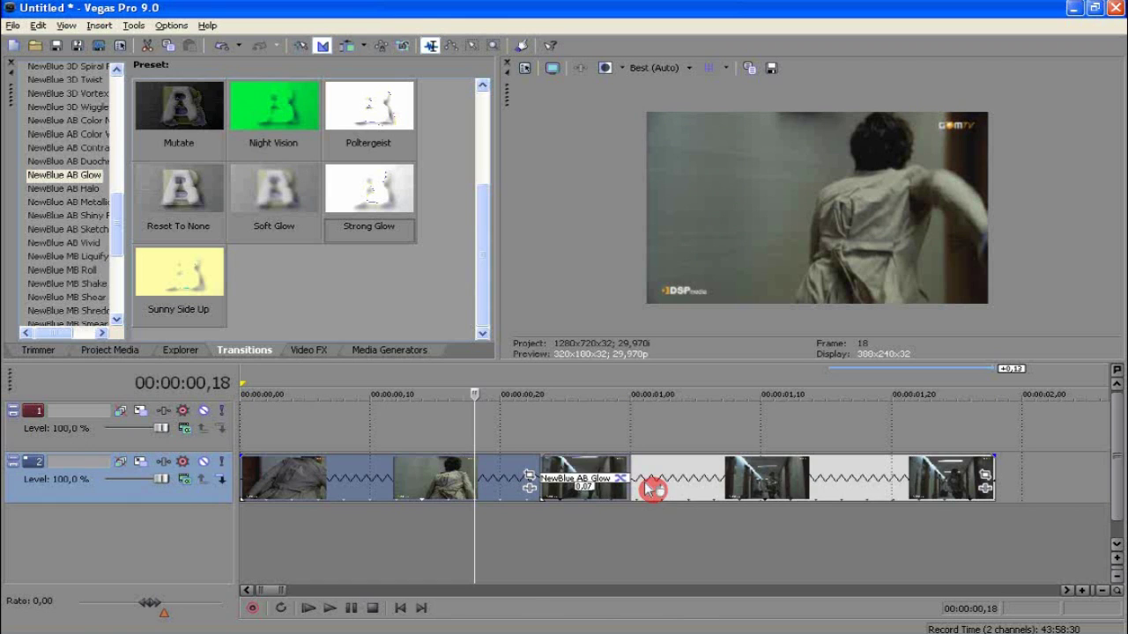
Mark the source range from 00:02:31,21 to 00:02:32,13 and place it on the upper video track, starting at about 00:00:00,01.
double_click(653, 490)
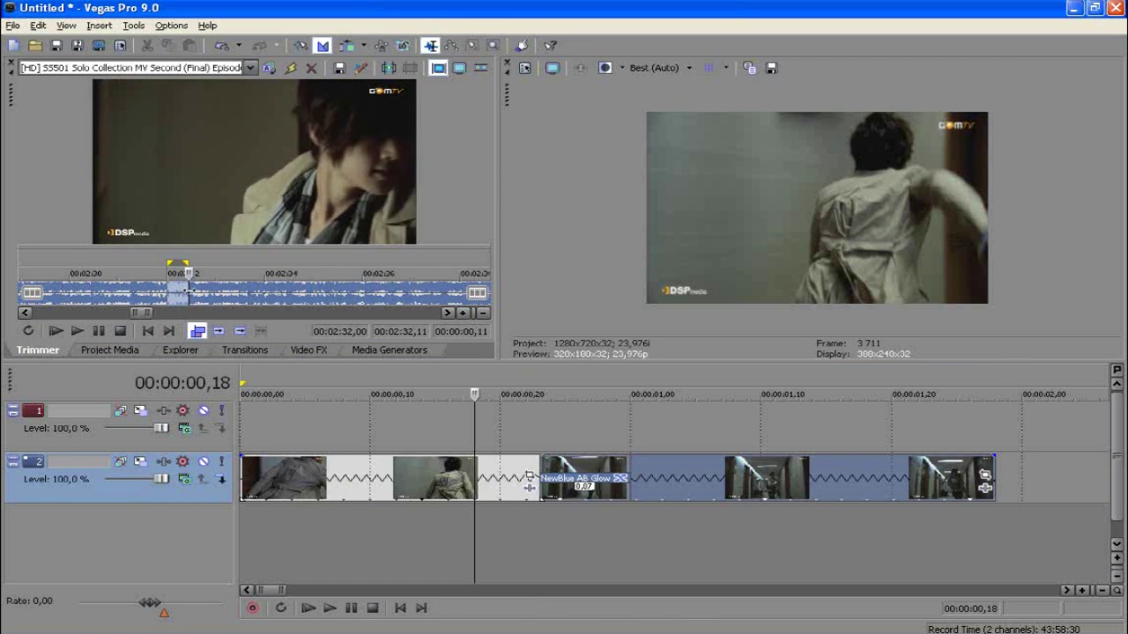
drag(109, 289, 192, 289)
drag(108, 289, 271, 430)
click(331, 429)
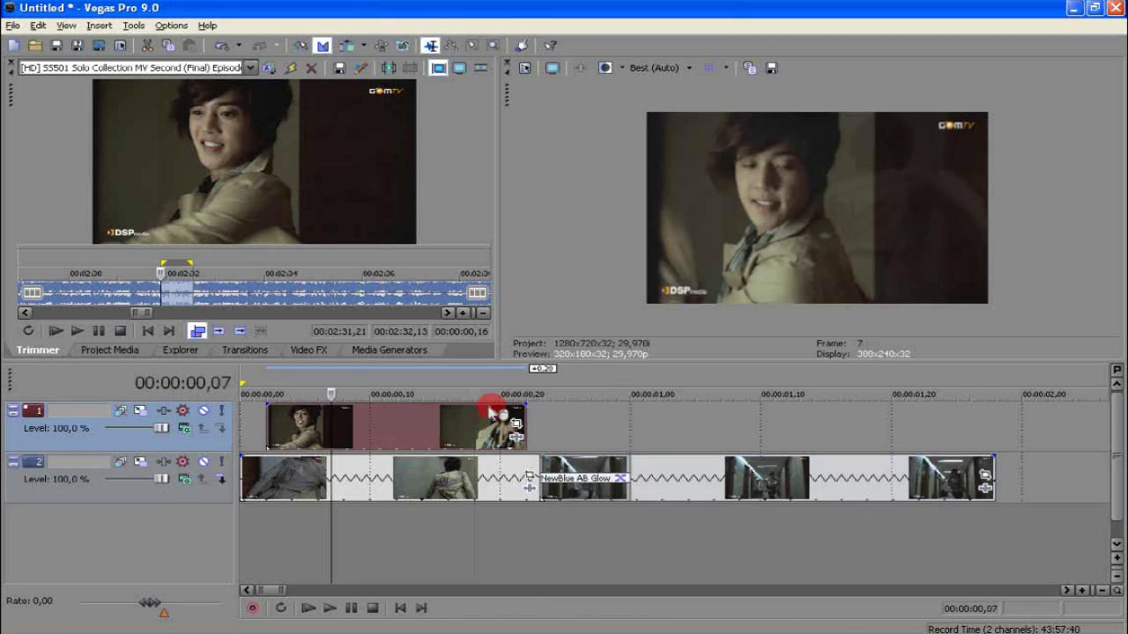
drag(343, 427, 328, 420)
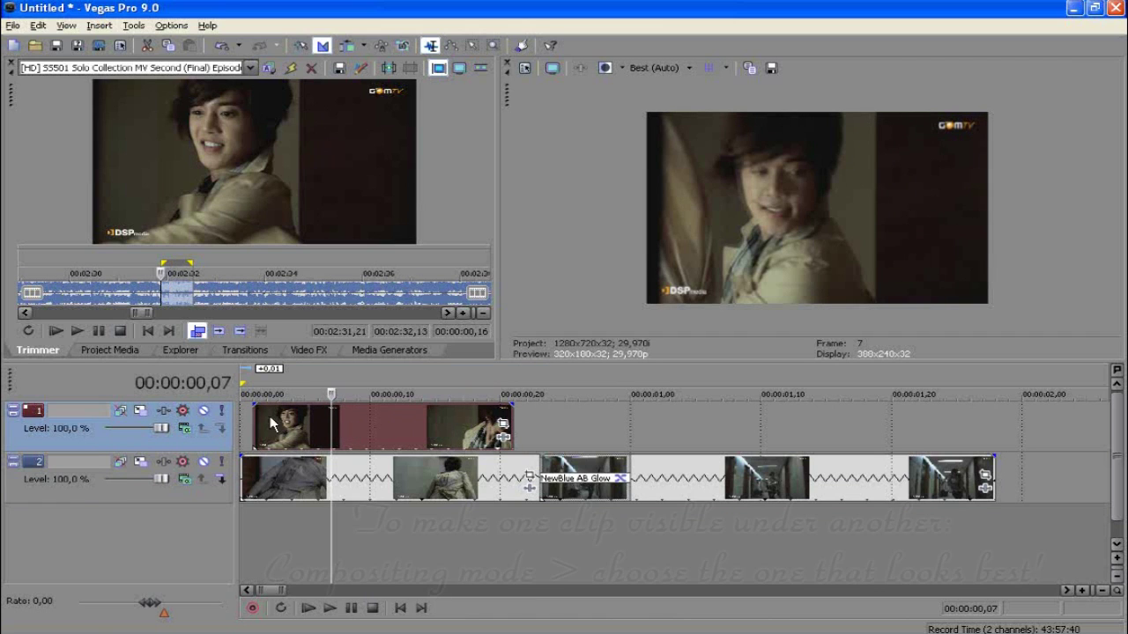
Try the Add compositing mode on the upper video track and preview the blend at several frames of the overlaid clip.
click(179, 428)
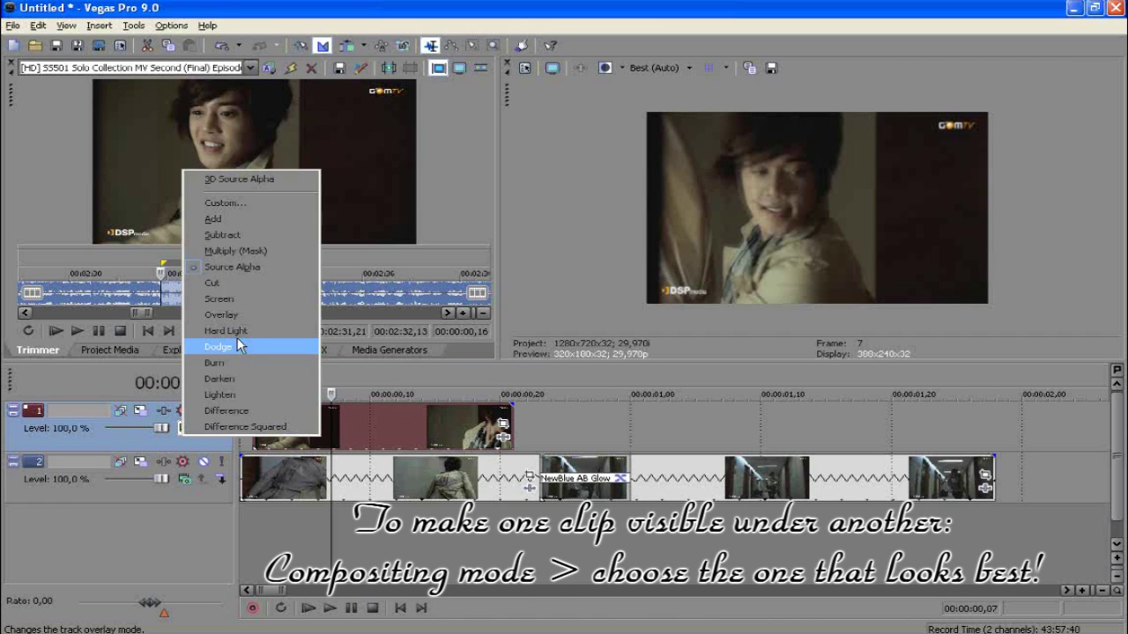
click(248, 218)
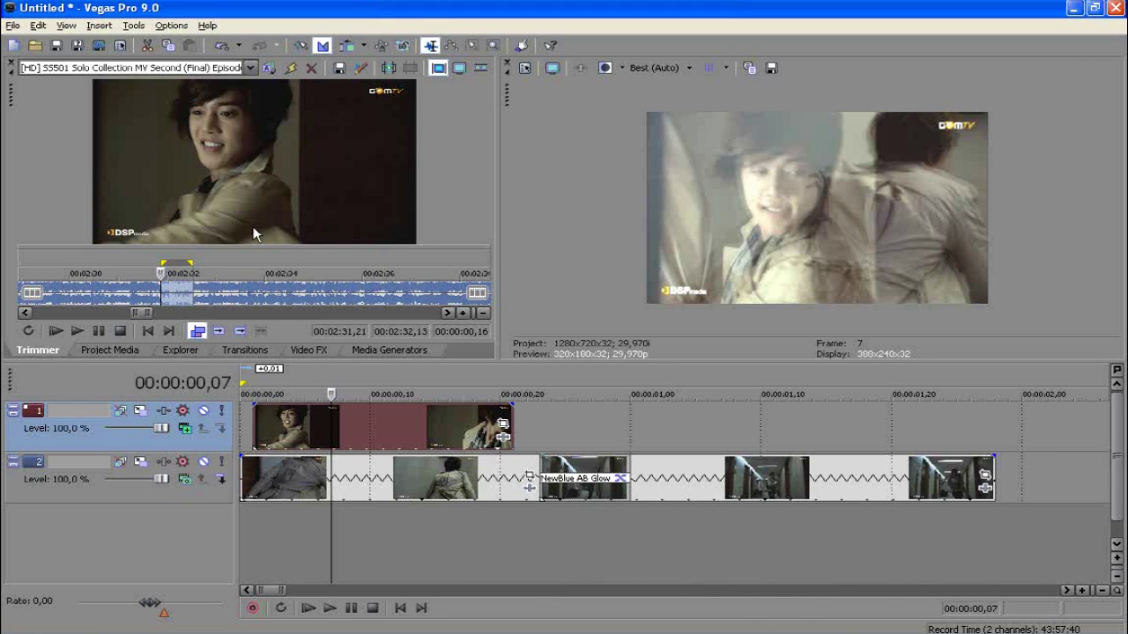
click(352, 419)
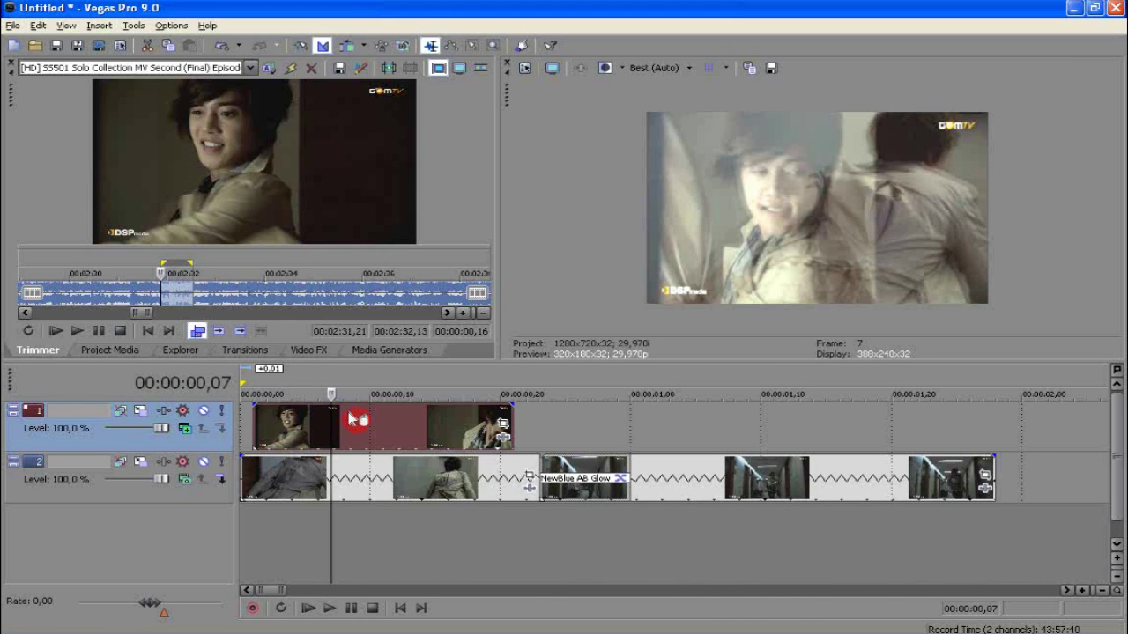
click(394, 431)
click(423, 433)
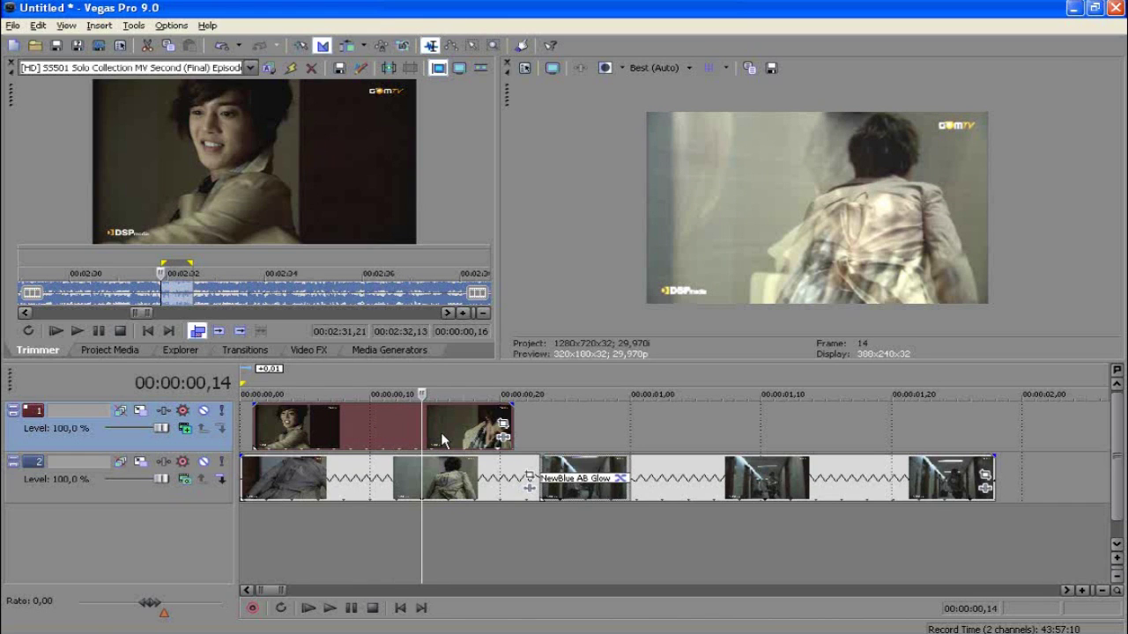
click(473, 430)
Try the Multiply (Mask) compositing mode on the upper video track and preview the blend near the overlaid clip's start.
click(182, 428)
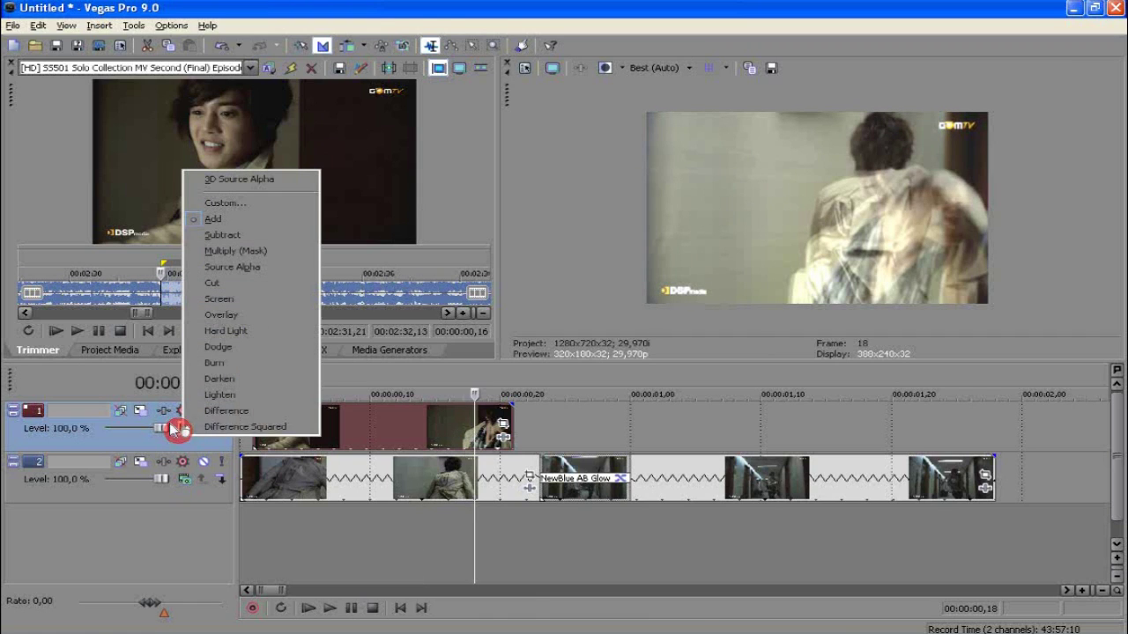
click(255, 251)
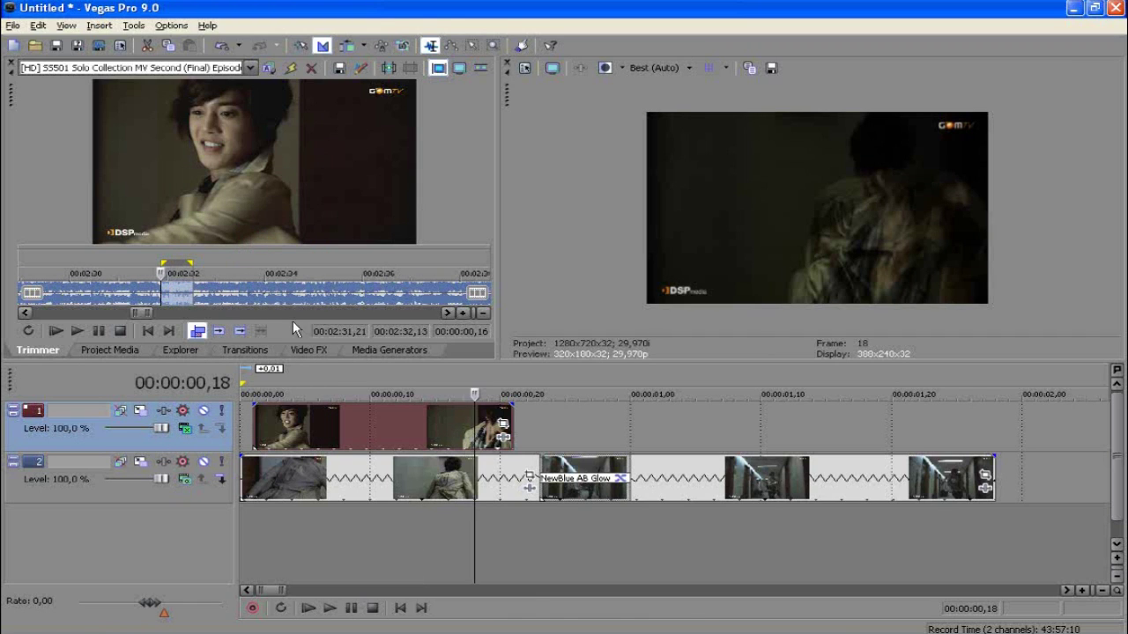
click(302, 427)
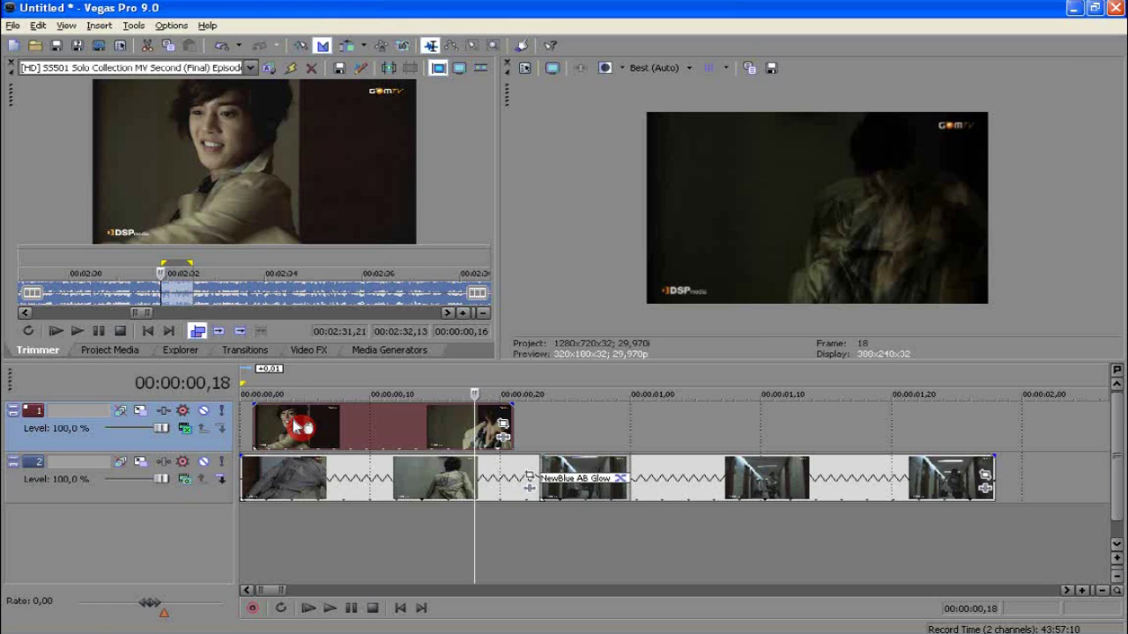
click(304, 428)
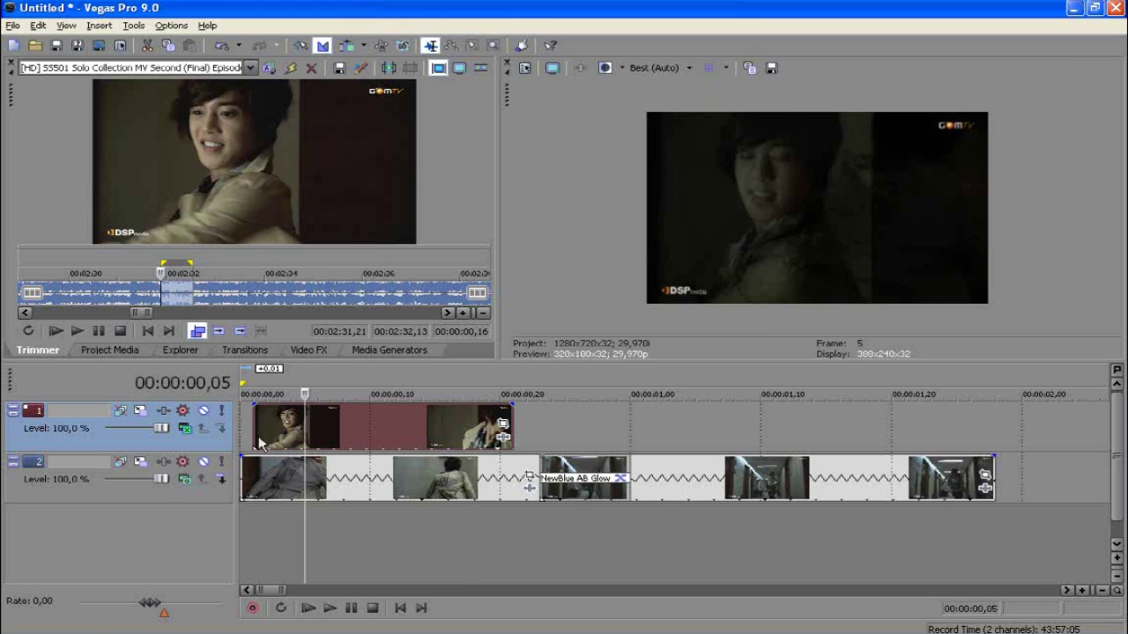
Try the Screen and Overlay compositing modes on the upper video track.
click(178, 431)
click(248, 300)
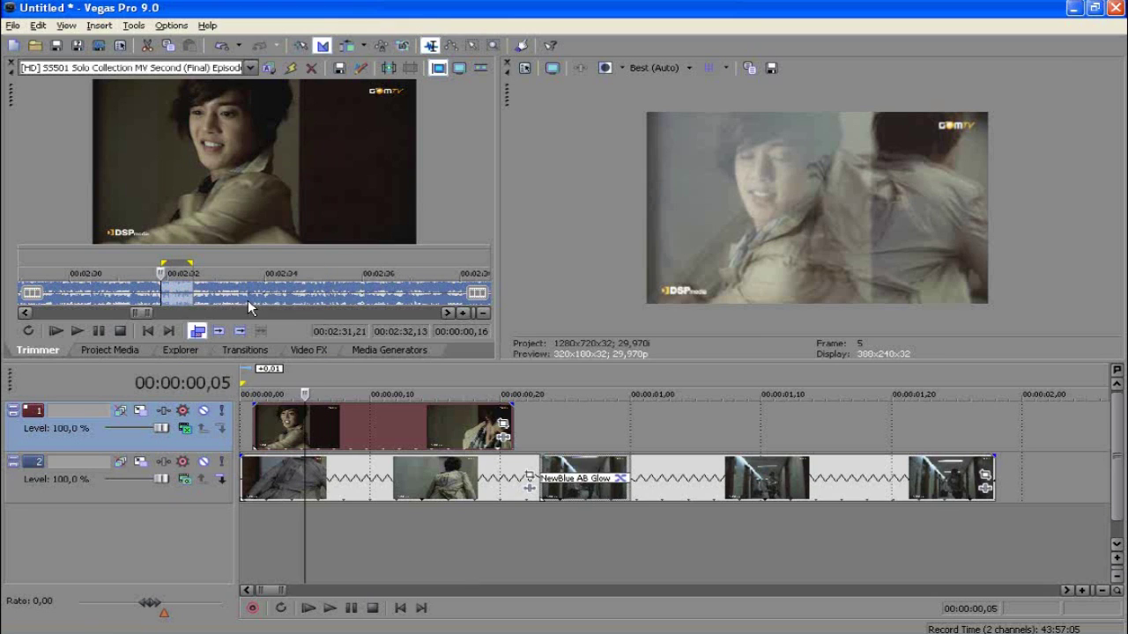
click(174, 427)
click(234, 313)
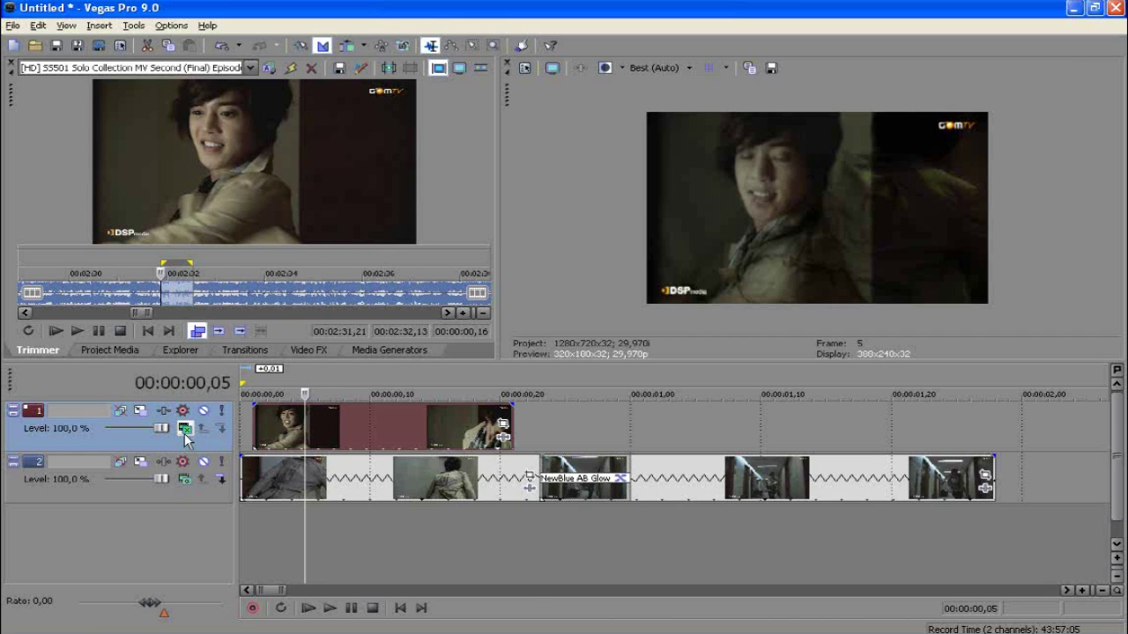
Compare the Lighten and Darken compositing modes on the upper video track, ending on Lighten.
click(180, 430)
click(224, 395)
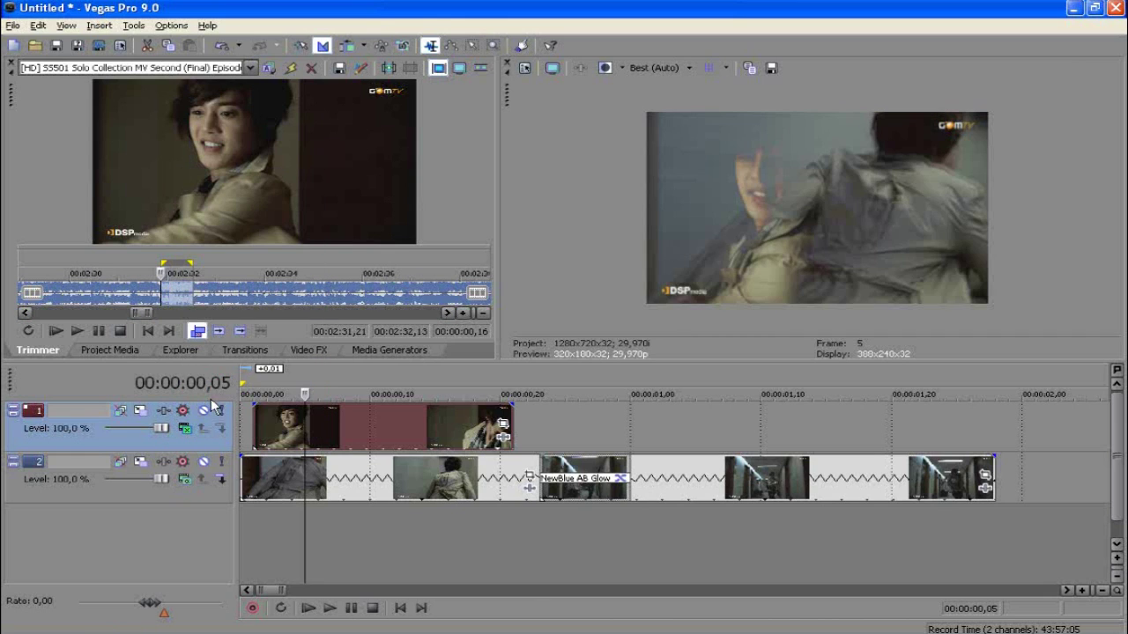
click(172, 428)
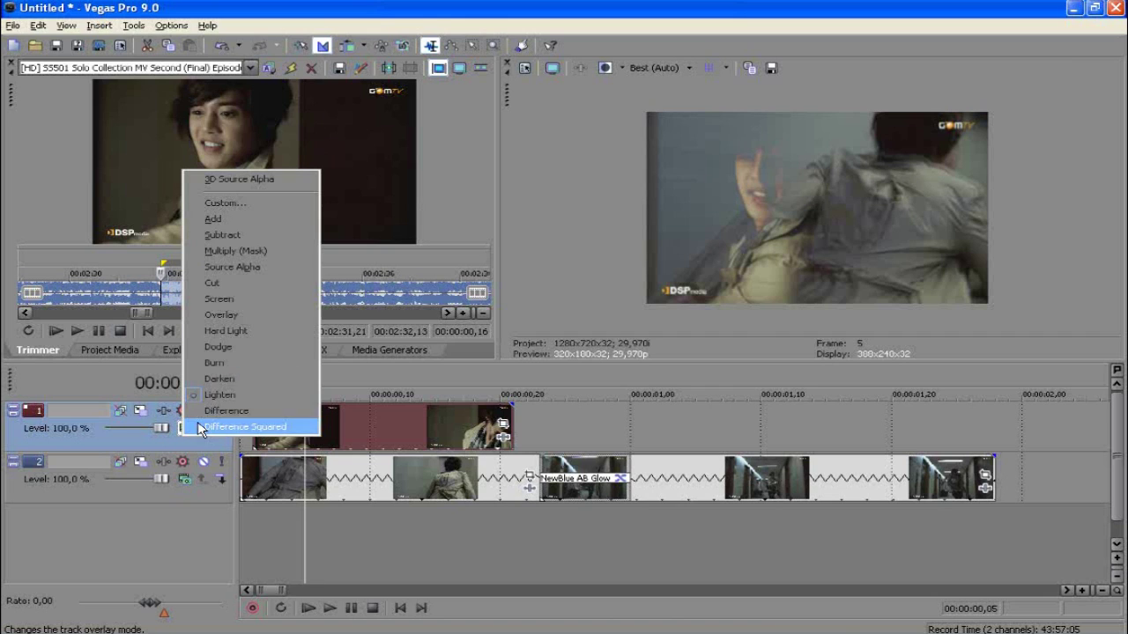
click(220, 380)
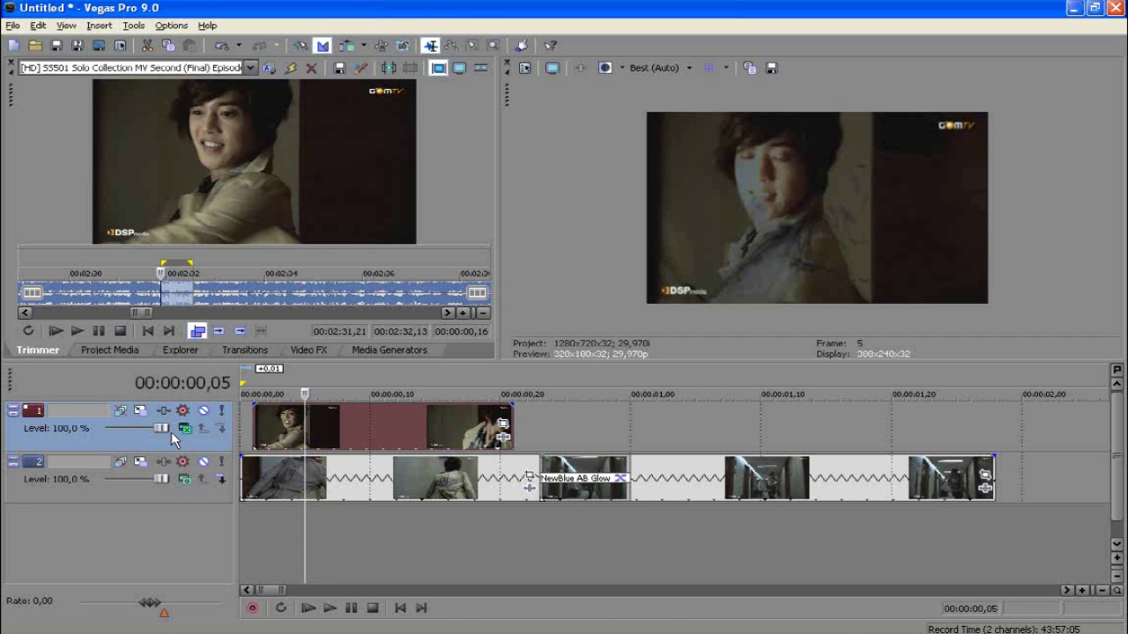
click(172, 431)
click(211, 396)
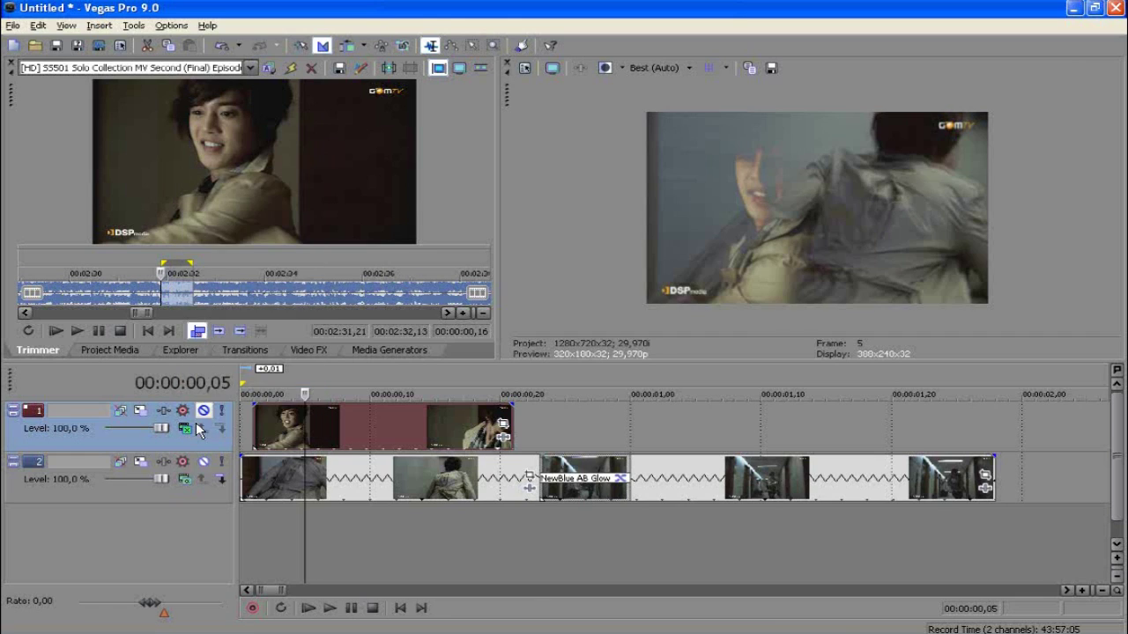
Set the lower video track's compositing mode to Screen and play back the blended clips.
click(182, 484)
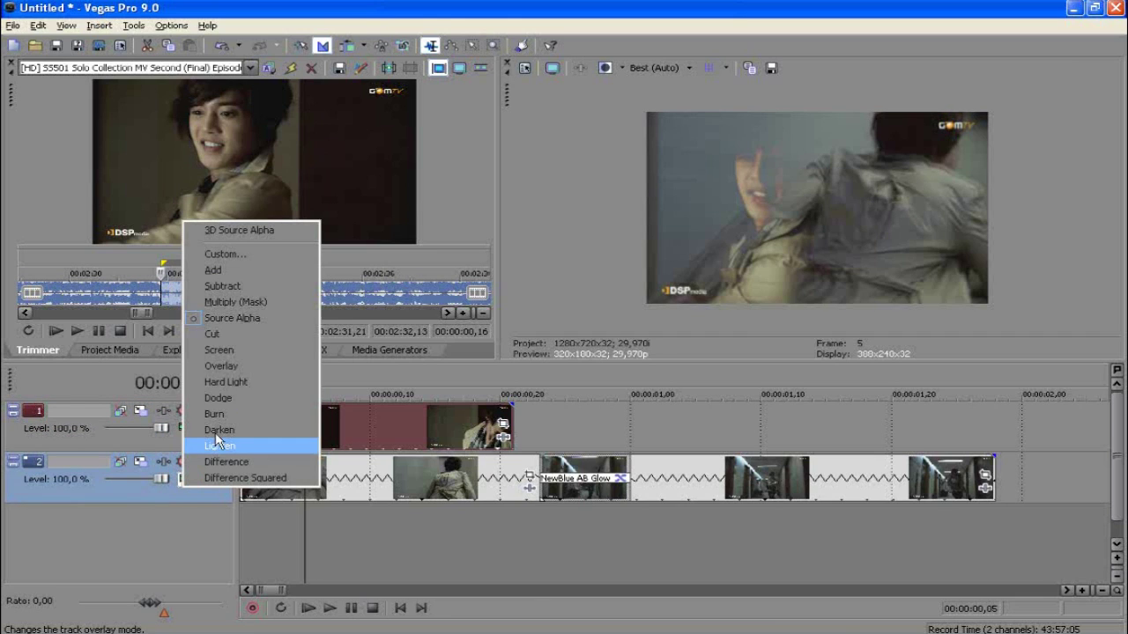
click(245, 349)
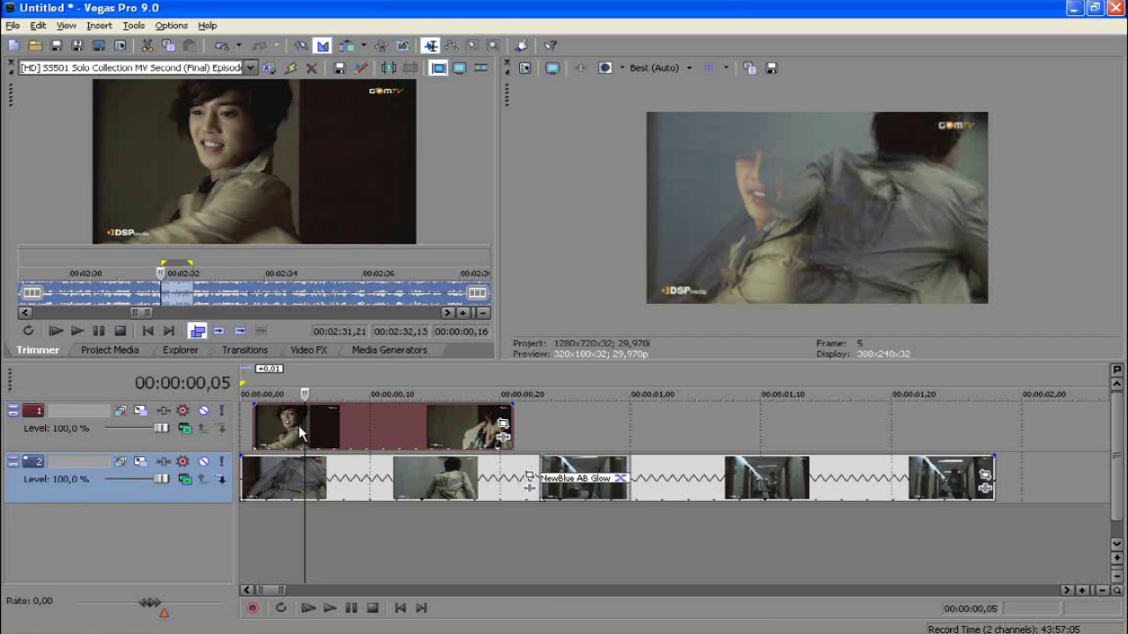
click(361, 420)
key(space)
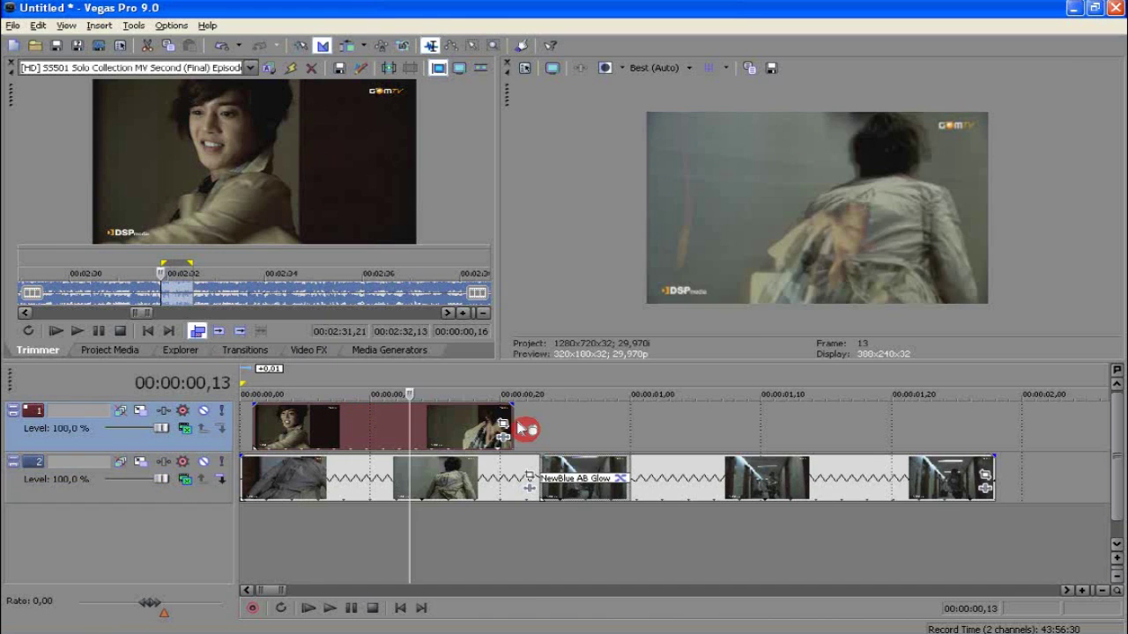
key(space)
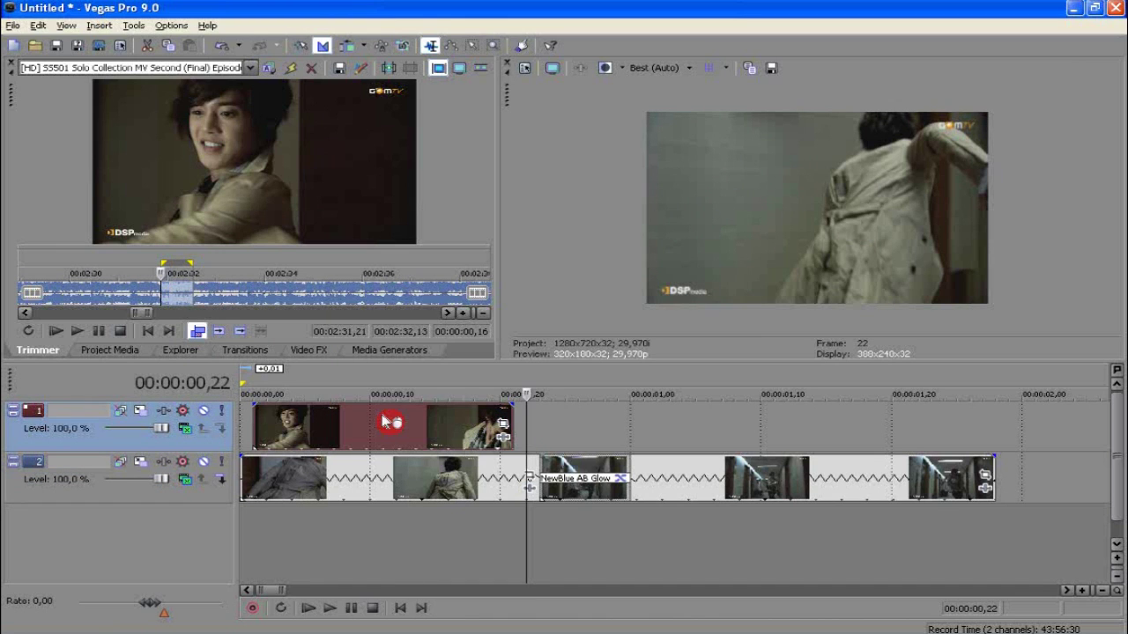
click(394, 423)
Set the upper video track's compositing mode to Screen and preview the blend near the overlaid clip's start.
click(184, 429)
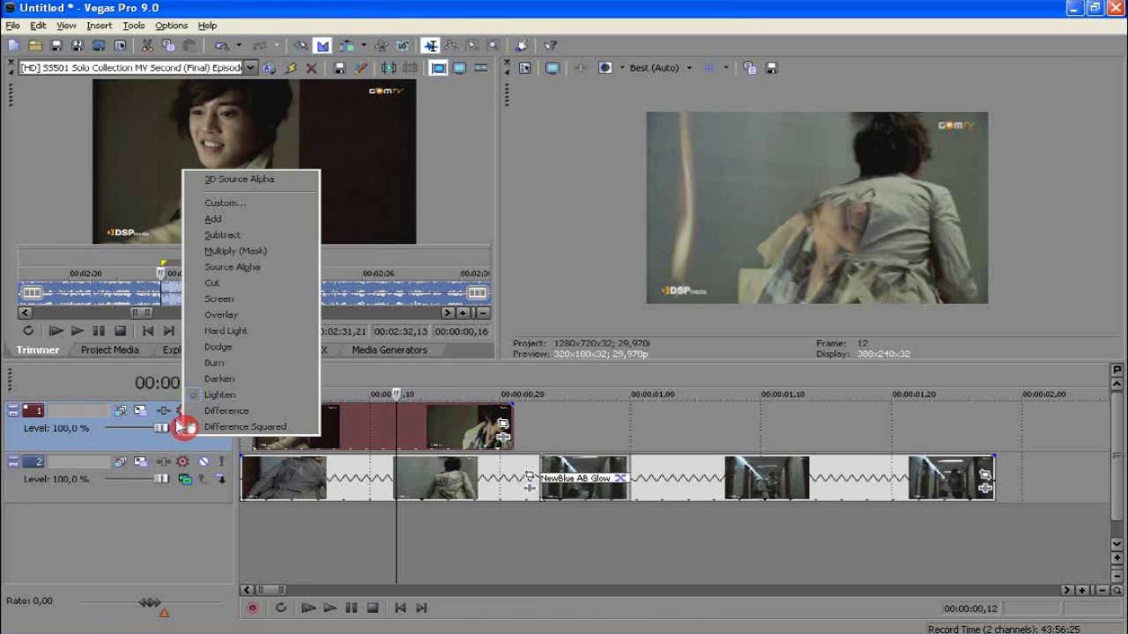
click(220, 300)
drag(276, 427, 281, 428)
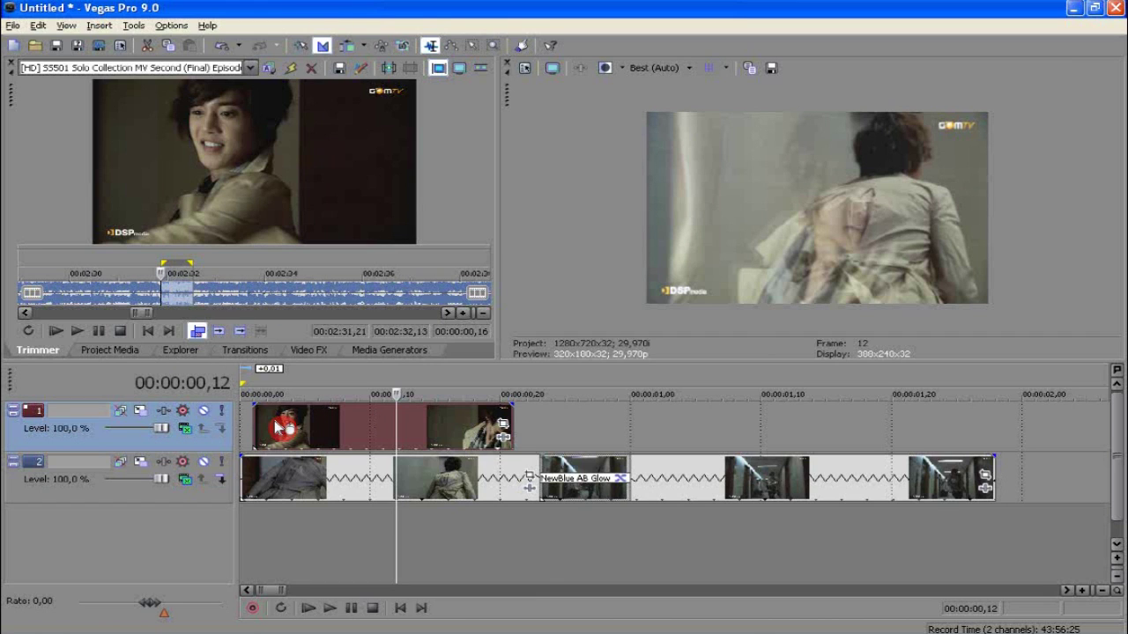
click(278, 427)
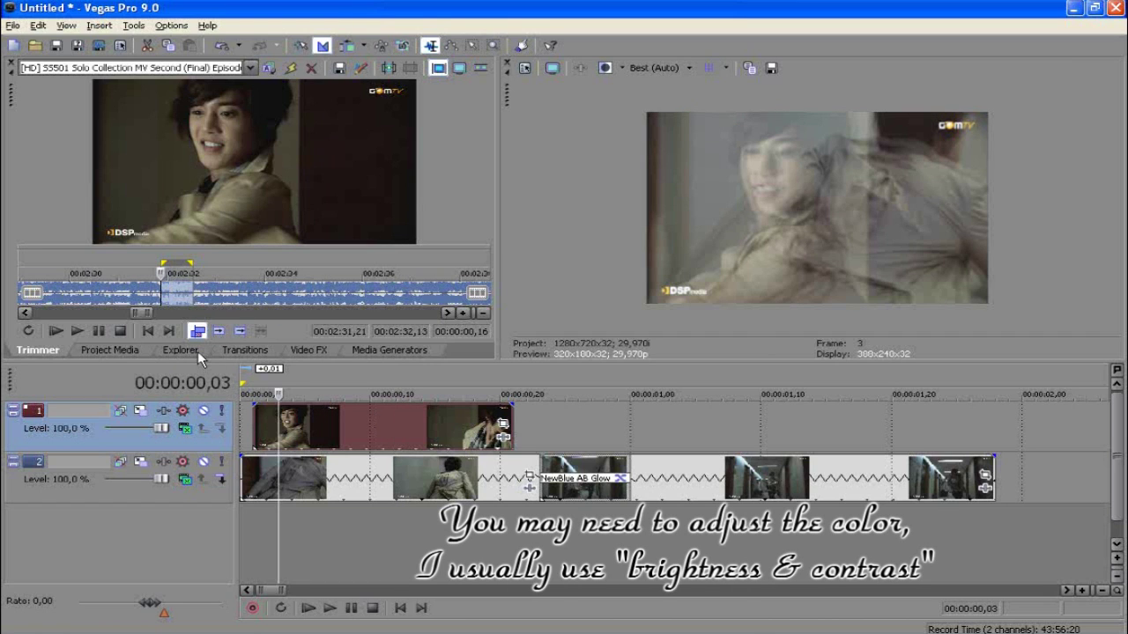
Apply the Darker, More Contrast preset of the Brightness and Contrast effect to the overlaid clip on the upper track.
click(302, 349)
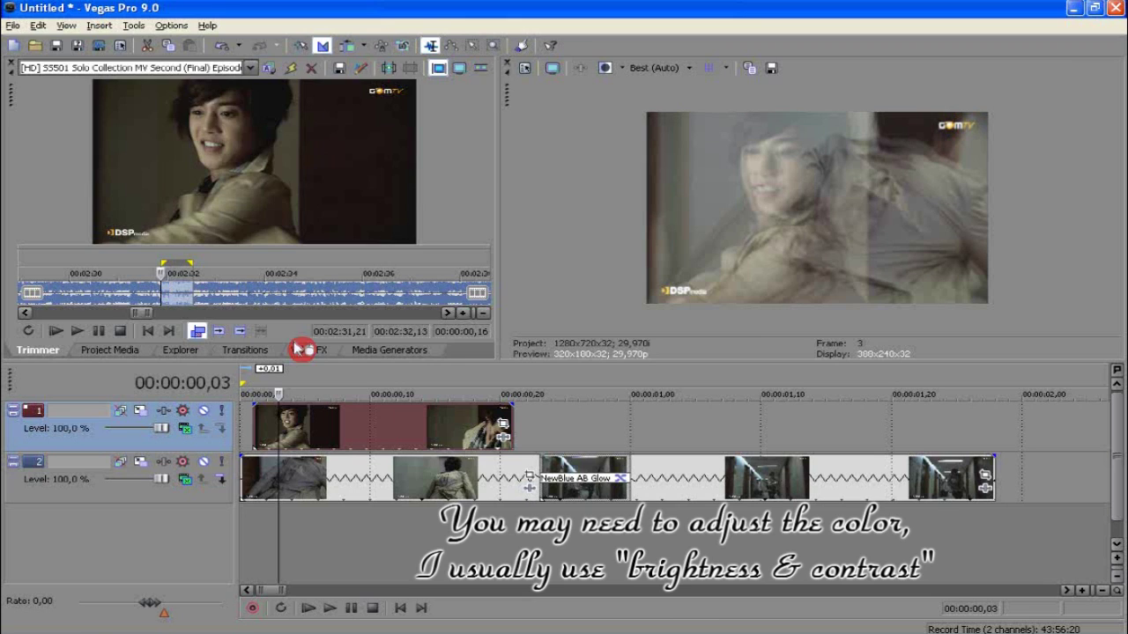
click(88, 124)
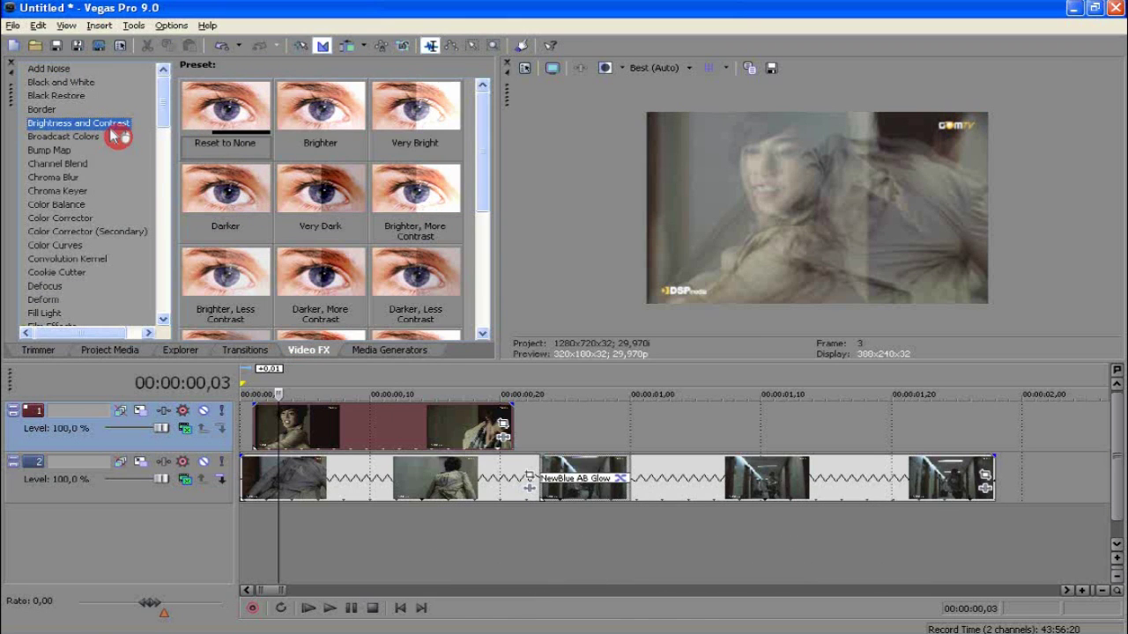
drag(303, 275, 292, 440)
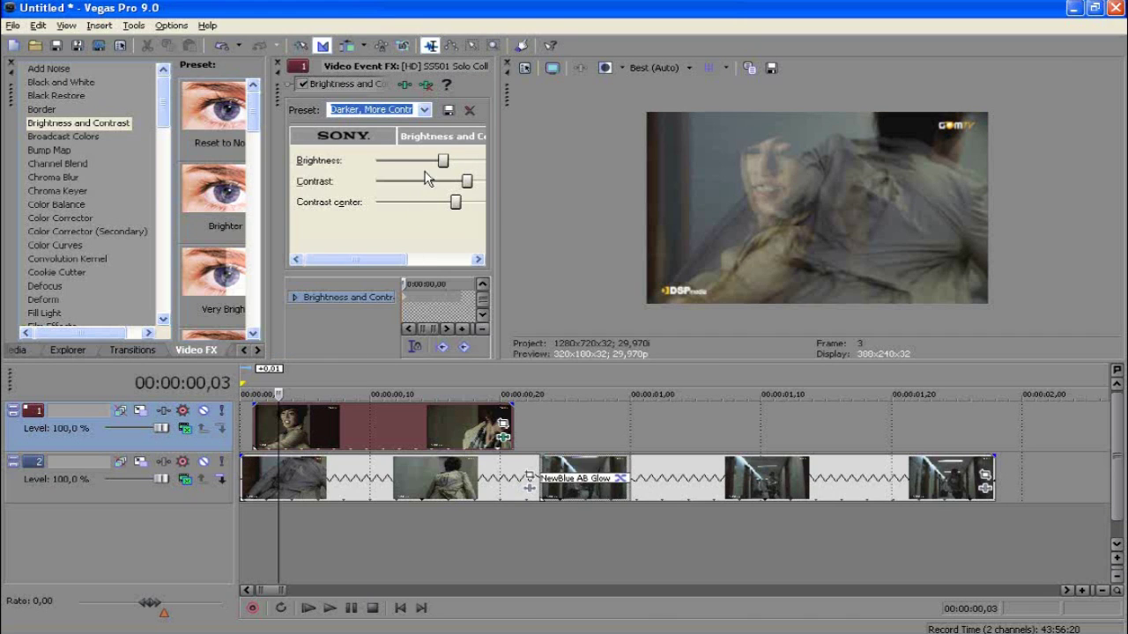
Raise the overlaid clip's brightness slightly, close the effect settings and preview the adjusted blend.
mouse_move(444, 162)
mouse_down()
mouse_move(476, 166)
mouse_move(463, 163)
mouse_up()
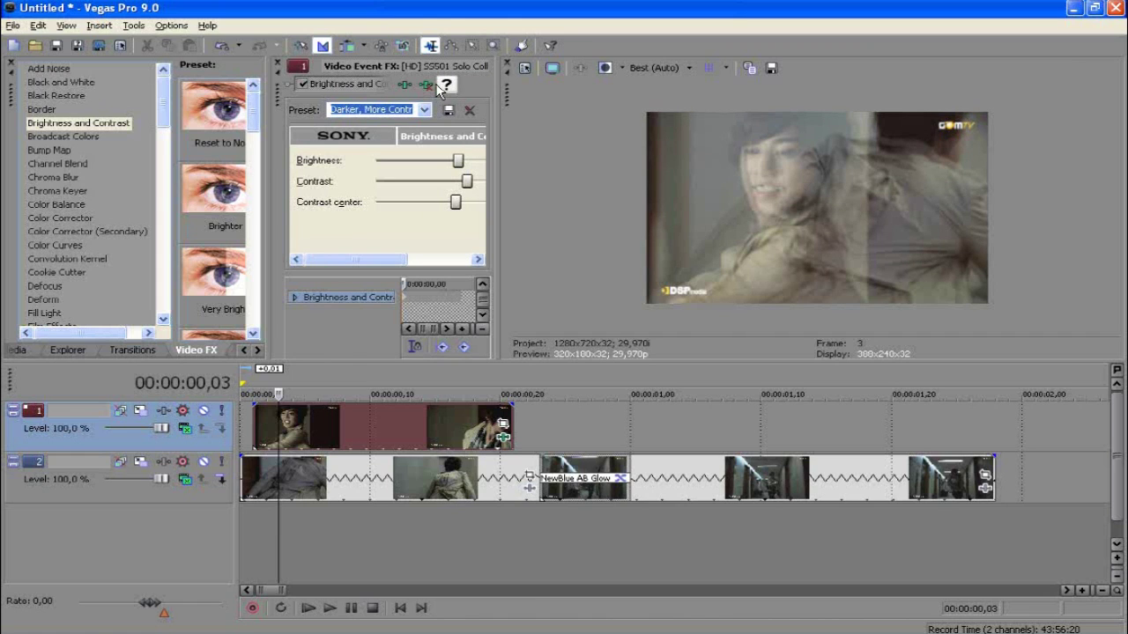
click(278, 65)
click(320, 433)
drag(320, 433, 365, 436)
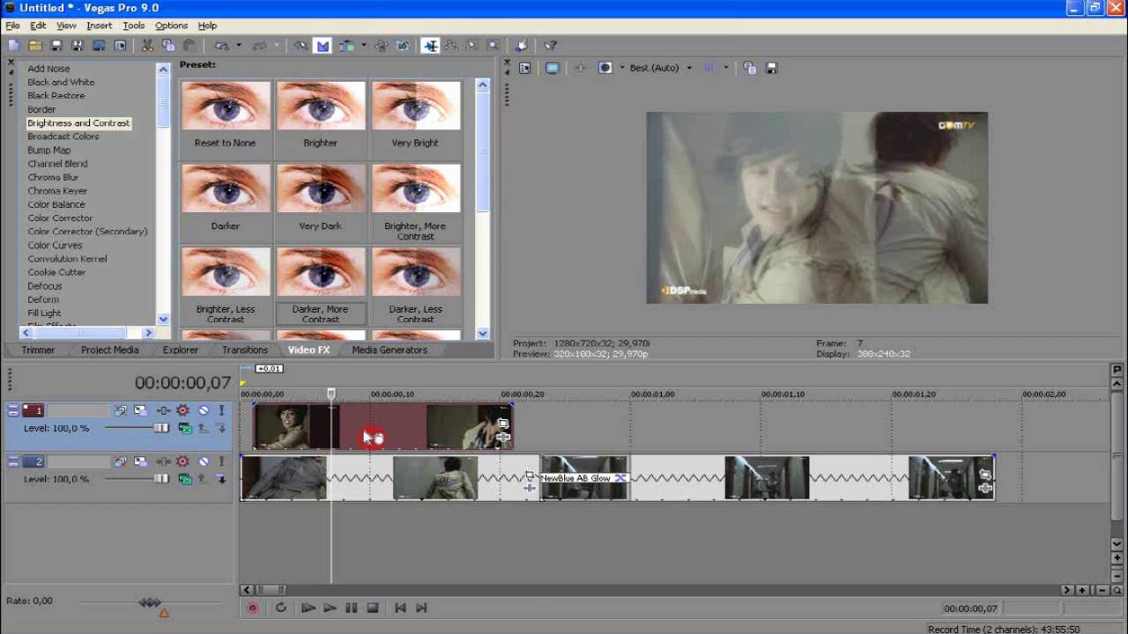
click(370, 437)
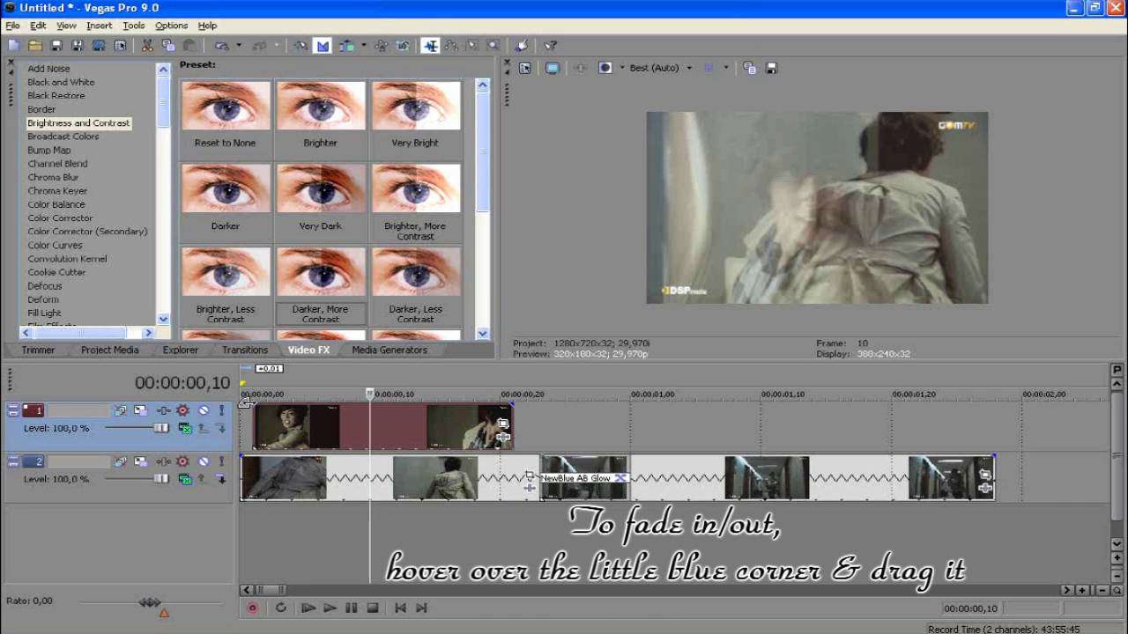
Add a fade-in and a fade-out of about seven frames each to the overlaid clip on the upper track.
drag(255, 405, 341, 404)
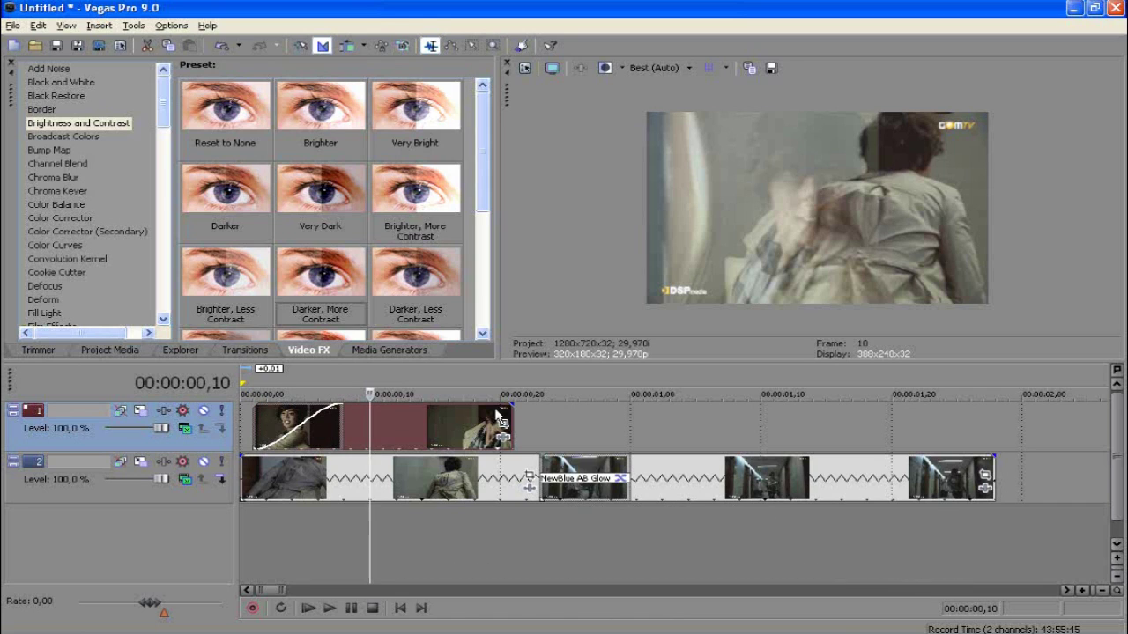
drag(510, 406, 424, 408)
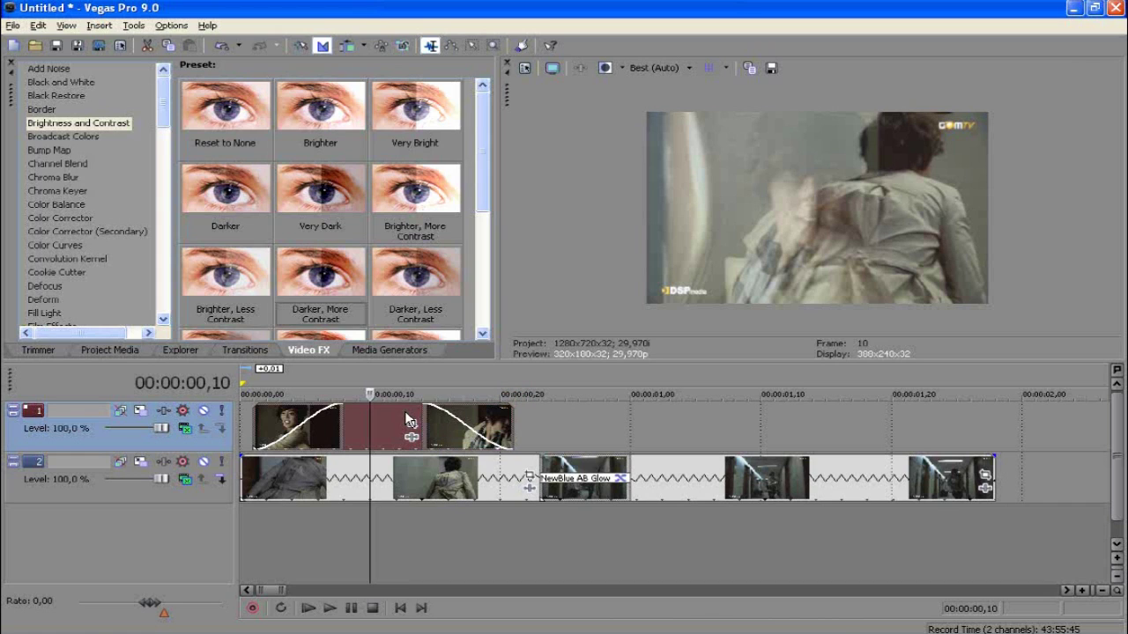
Preview the faded overlaid clip, advancing frame by frame through its fade-out and past its end.
click(393, 428)
click(422, 414)
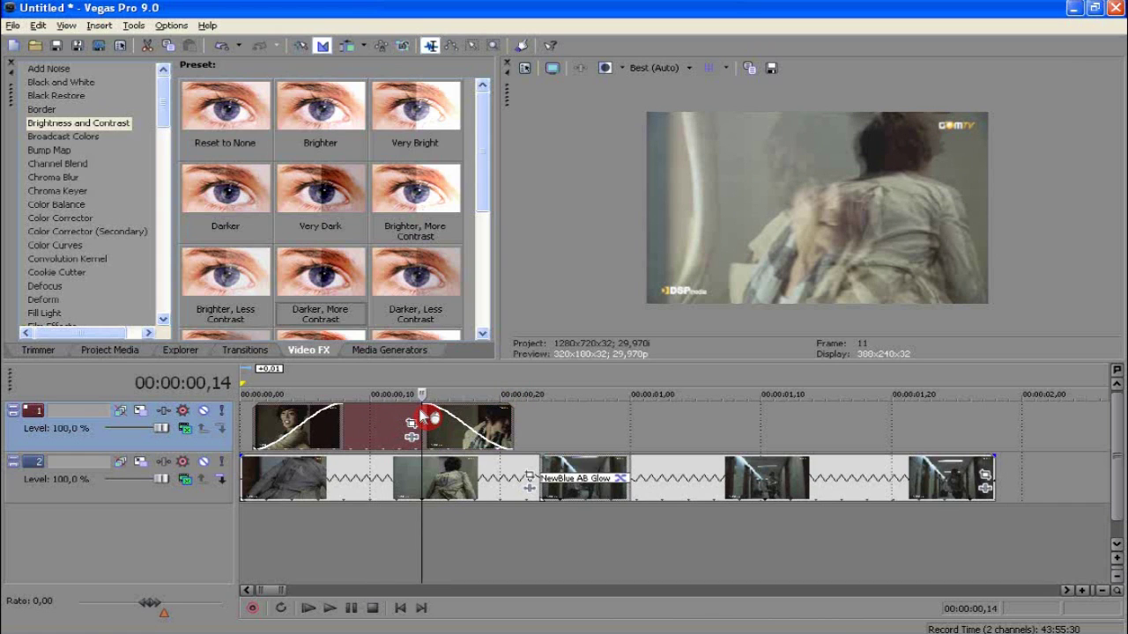
key(Right)
key(Right)
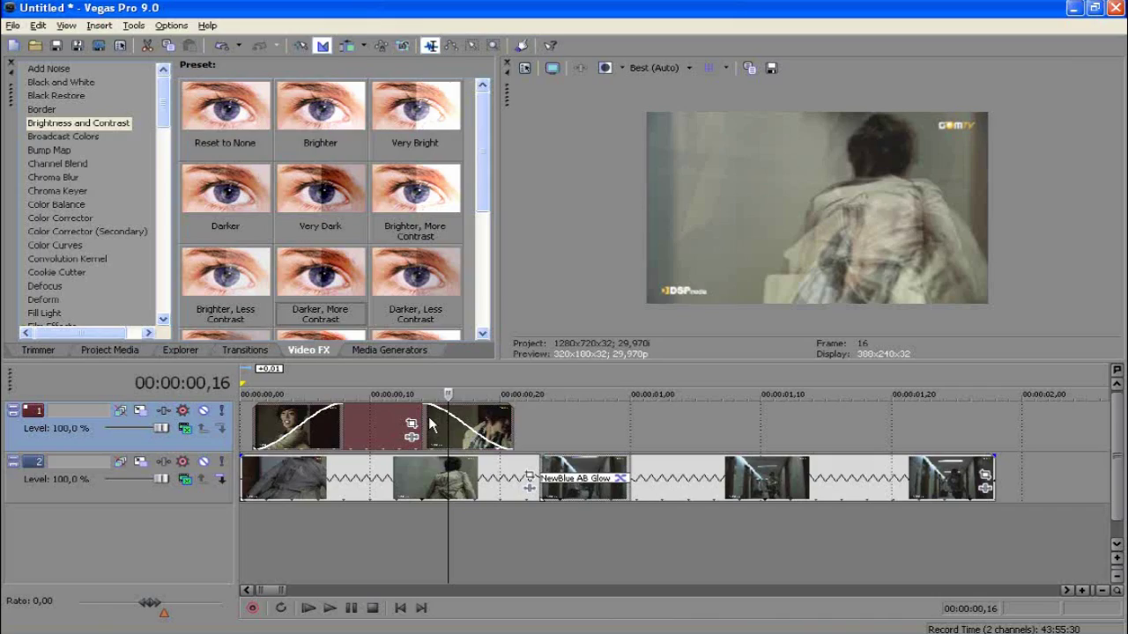
key(Right)
key(Right)
key(Right)
key(Right)
key(Right)
click(529, 425)
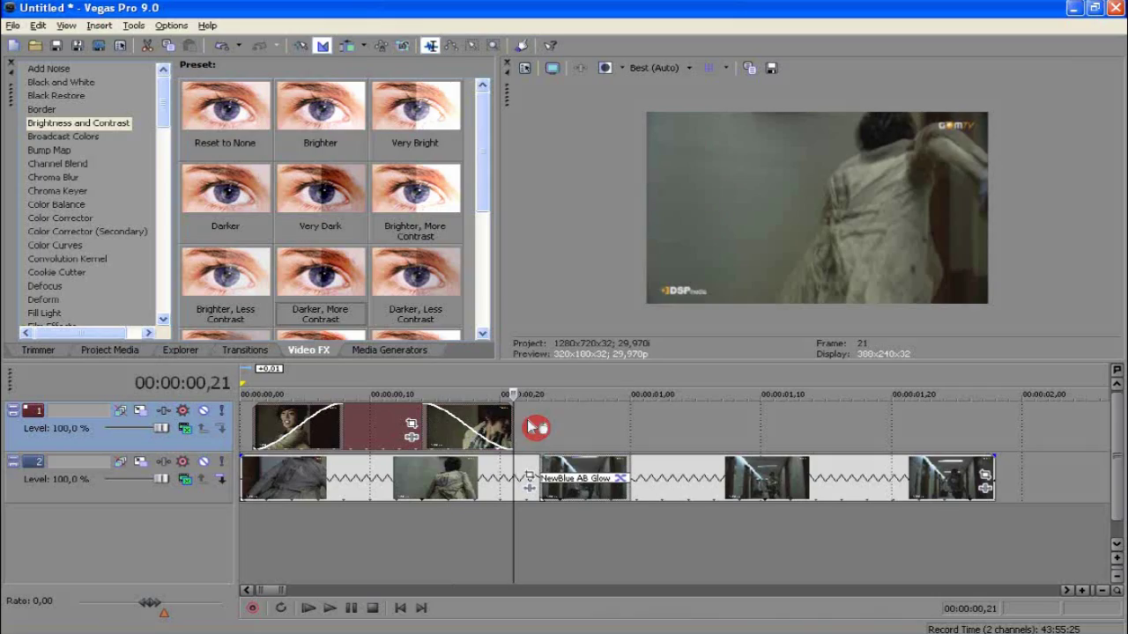
key(Right)
key(Right)
key(Right)
key(Right)
key(Right)
key(Right)
key(Right)
key(Right)
key(Right)
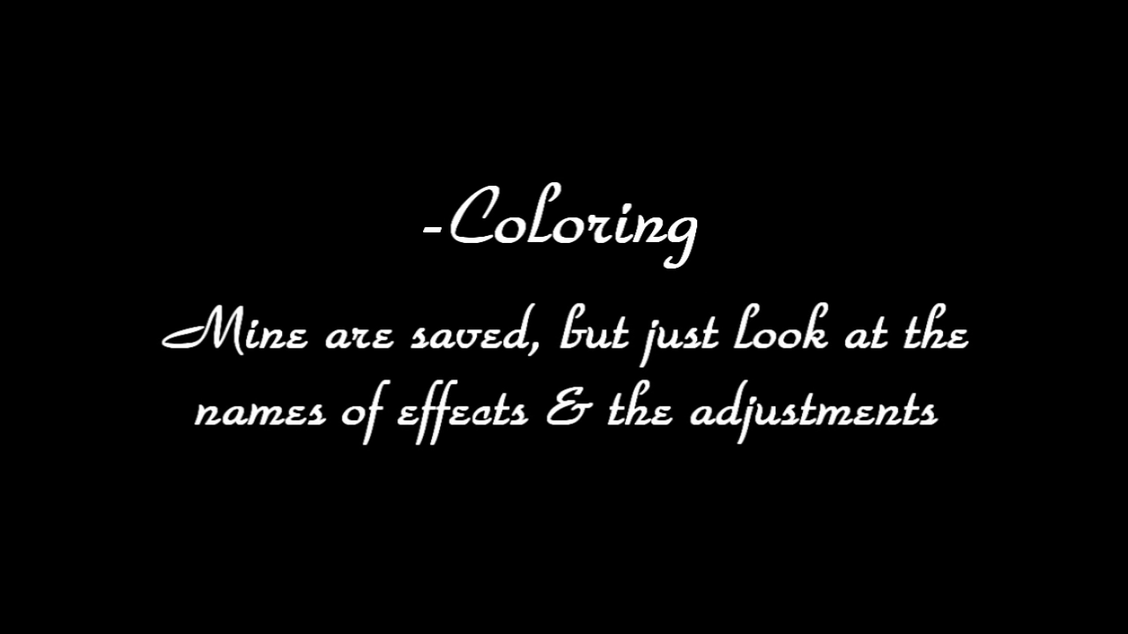
Apply the saved coloring1 filter package as video effects on track 1 and preview the coloring on the first clip.
click(163, 411)
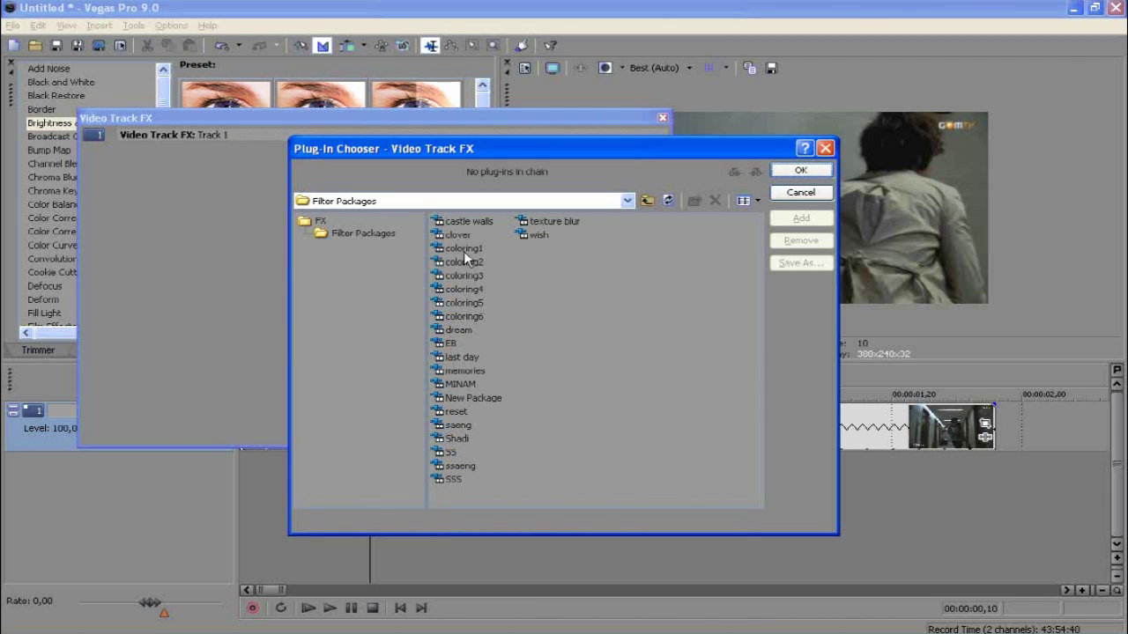
double_click(464, 249)
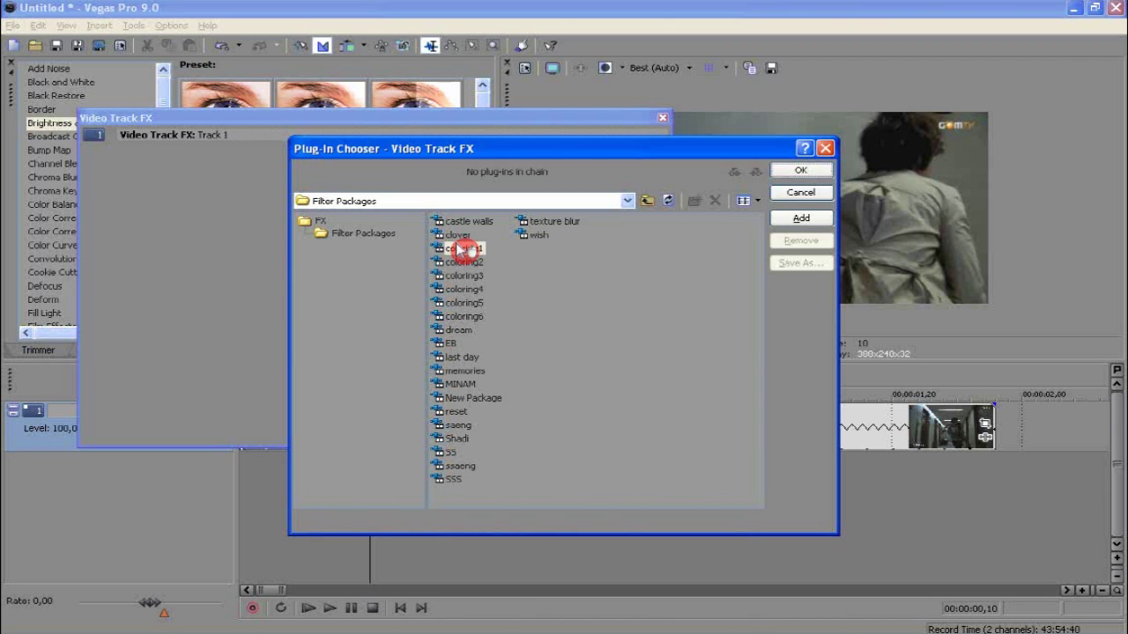
click(786, 170)
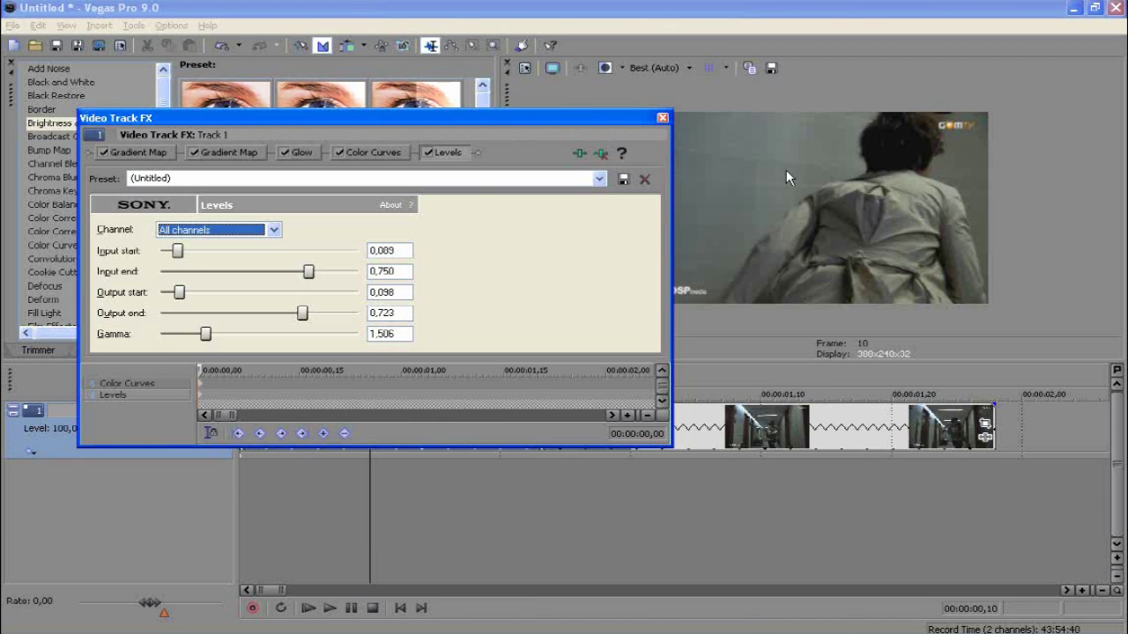
drag(303, 496, 464, 503)
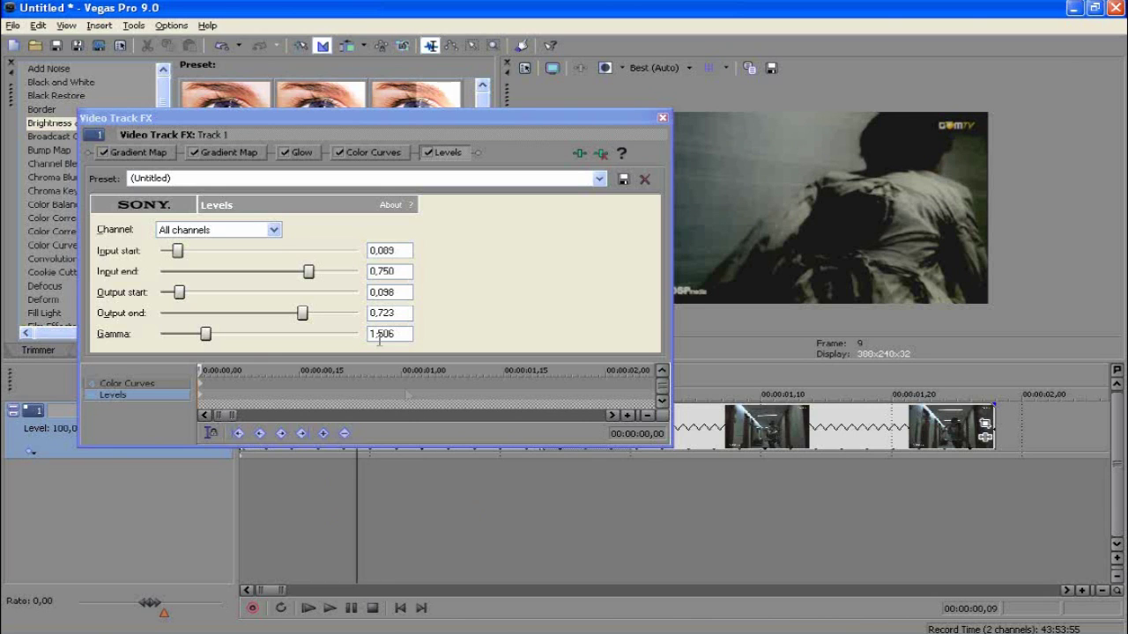
Examine the color stops, amount and mode of the track's two Gradient Map effects, enlarging the effects window to show all settings.
click(159, 154)
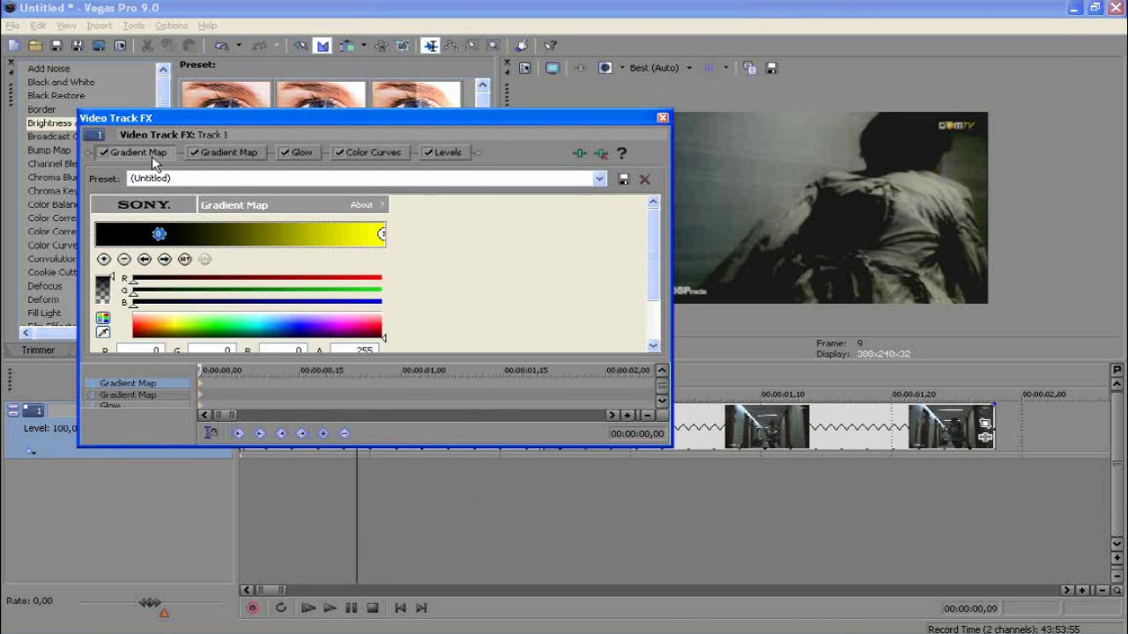
scroll(653, 266, down, 3)
scroll(654, 266, down, 2)
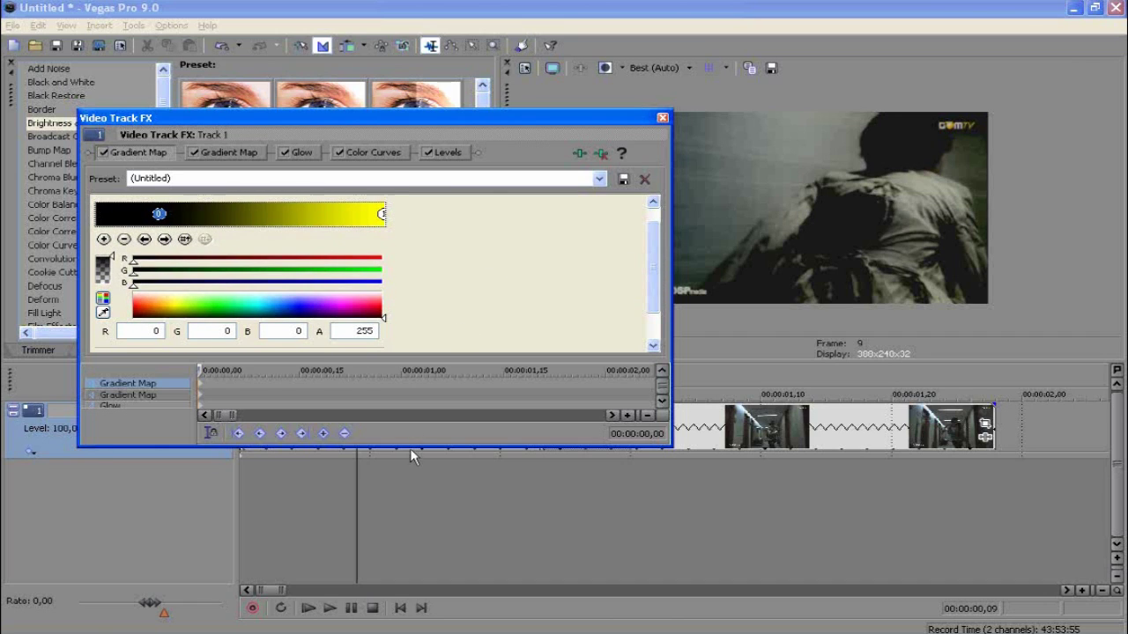
drag(410, 473, 410, 499)
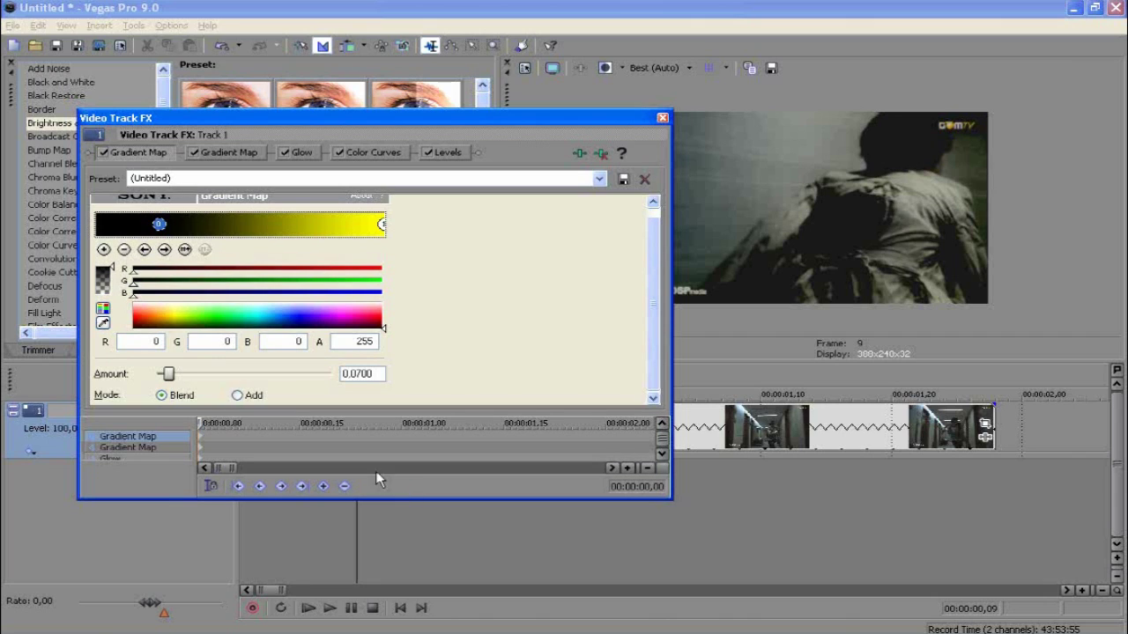
click(171, 374)
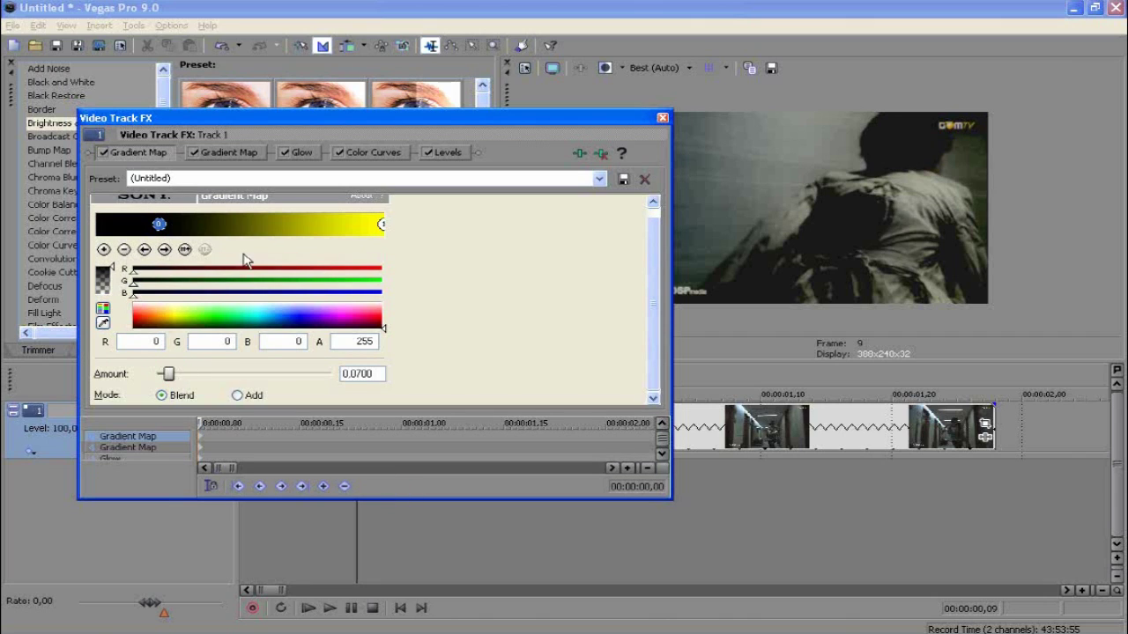
click(383, 224)
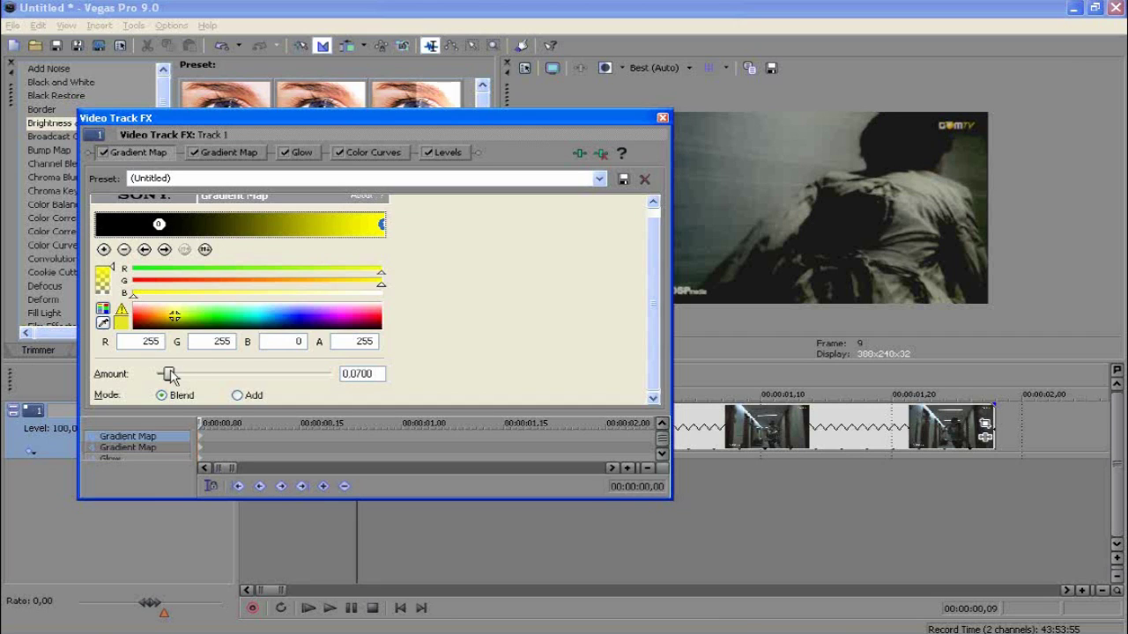
click(227, 151)
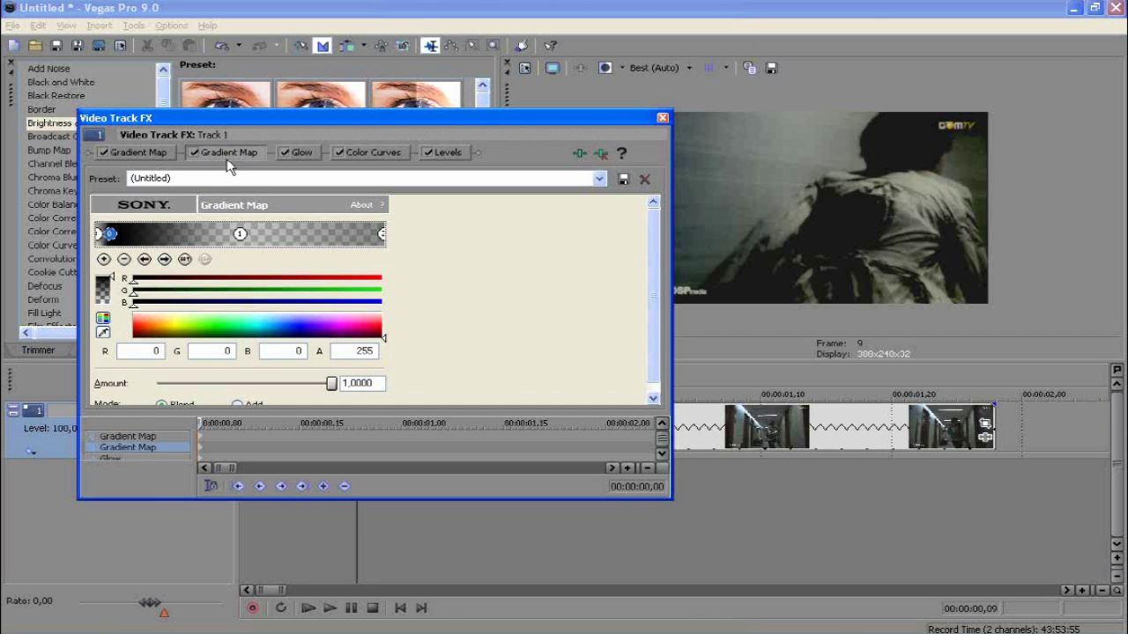
click(241, 234)
click(382, 234)
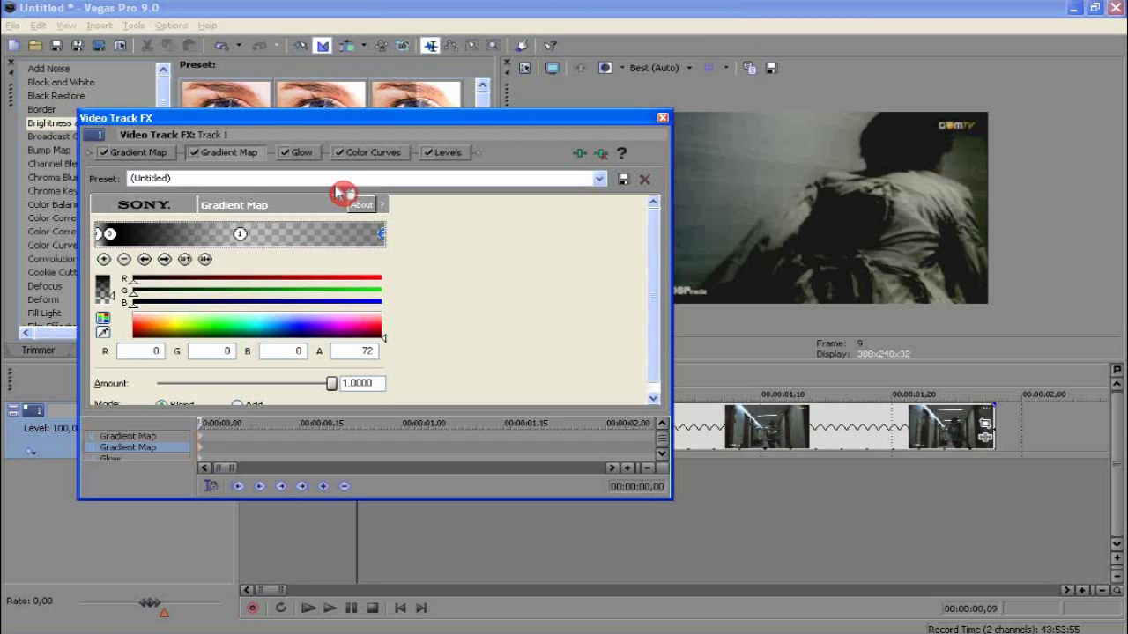
Review the track's Glow values and the shape of its RGB Color Curves curve.
click(312, 153)
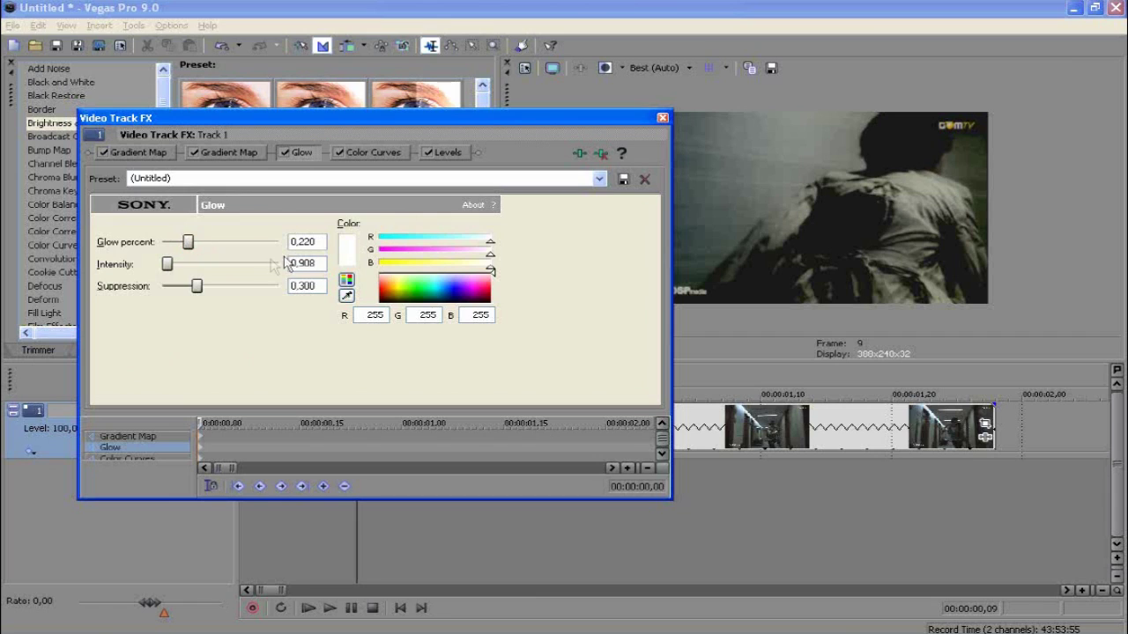
double_click(320, 241)
click(310, 262)
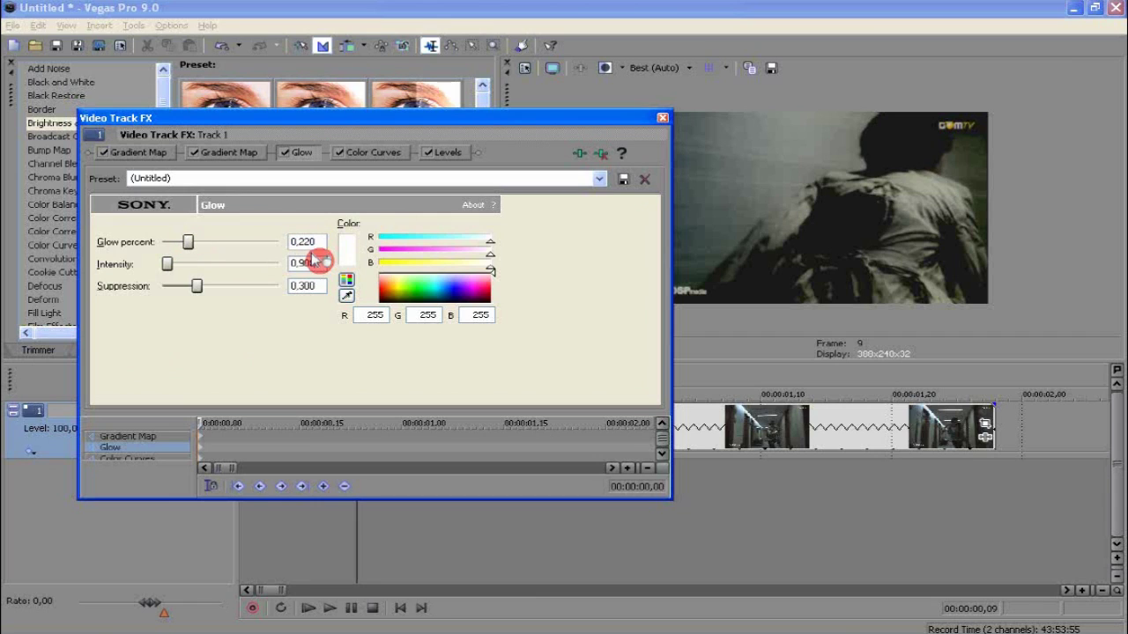
click(371, 152)
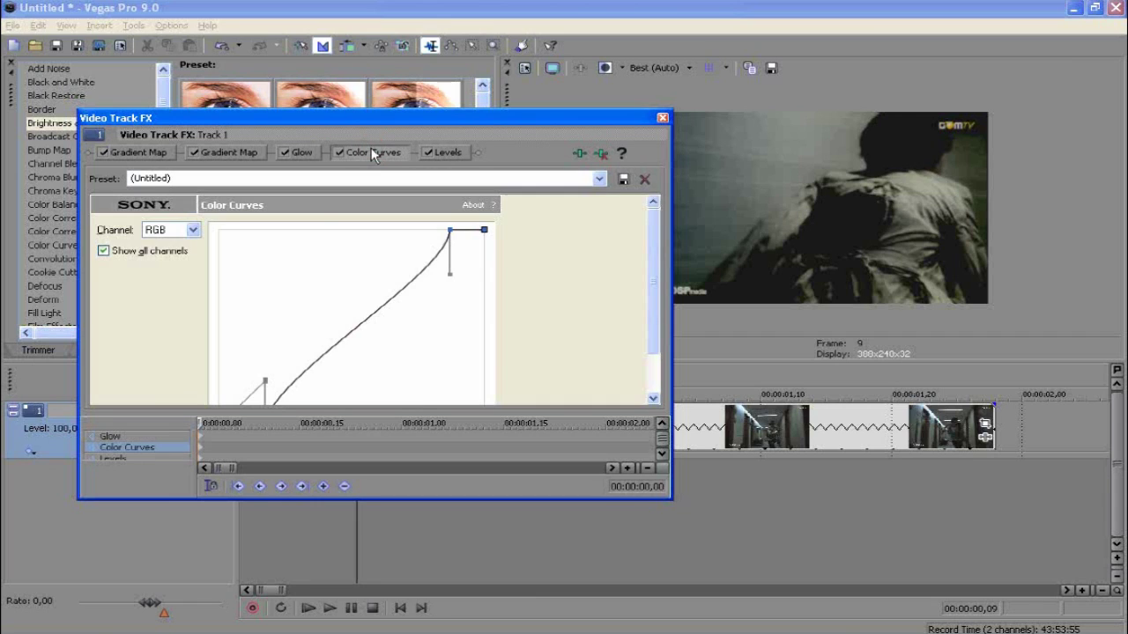
scroll(531, 279, down, 3)
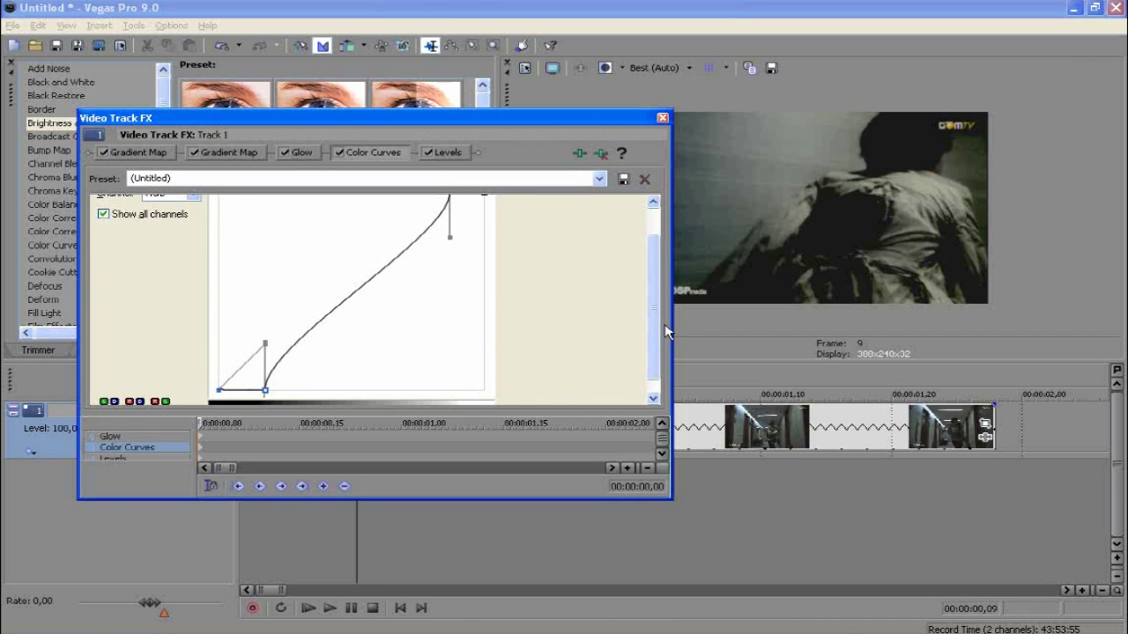
scroll(661, 328, up, 1)
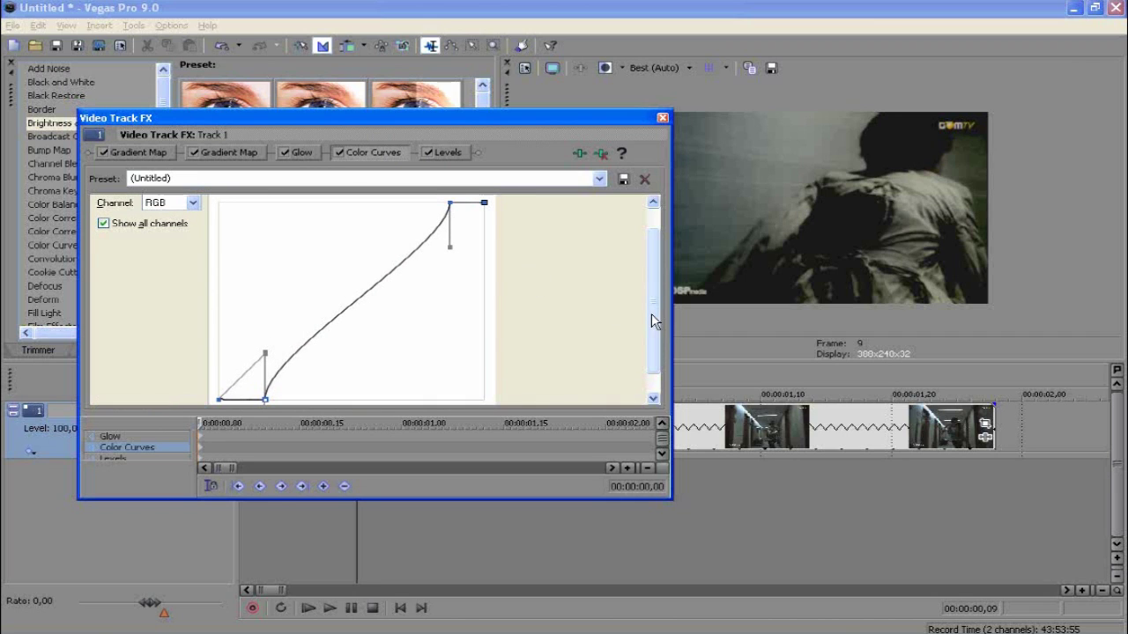
Review the input, output and gamma values of the track's Levels effect, and close the track effects.
click(446, 152)
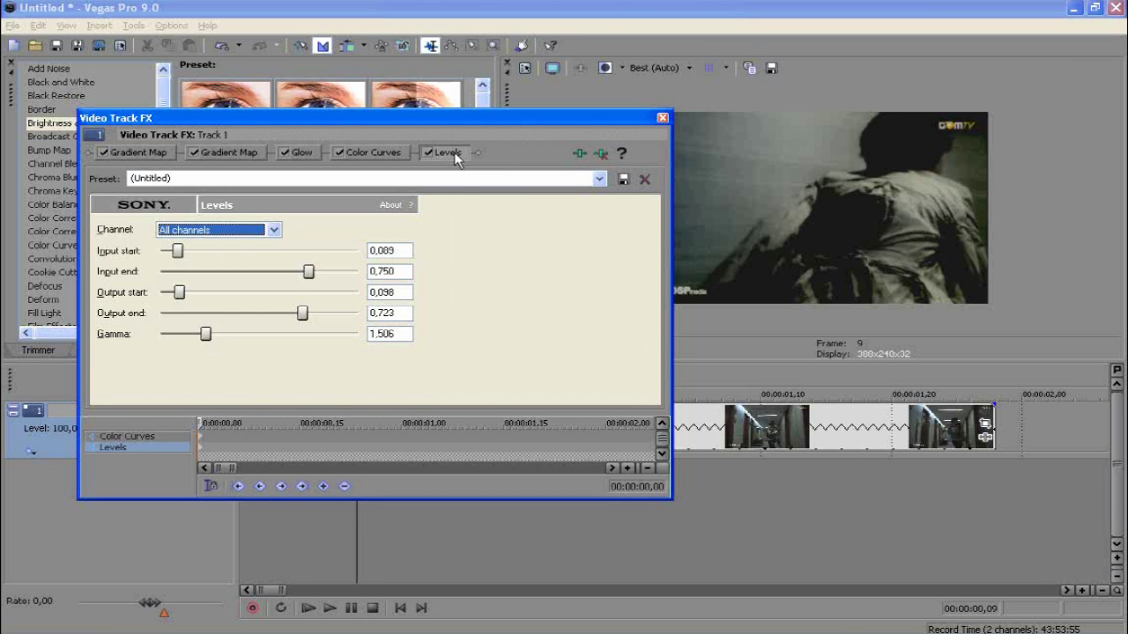
click(177, 252)
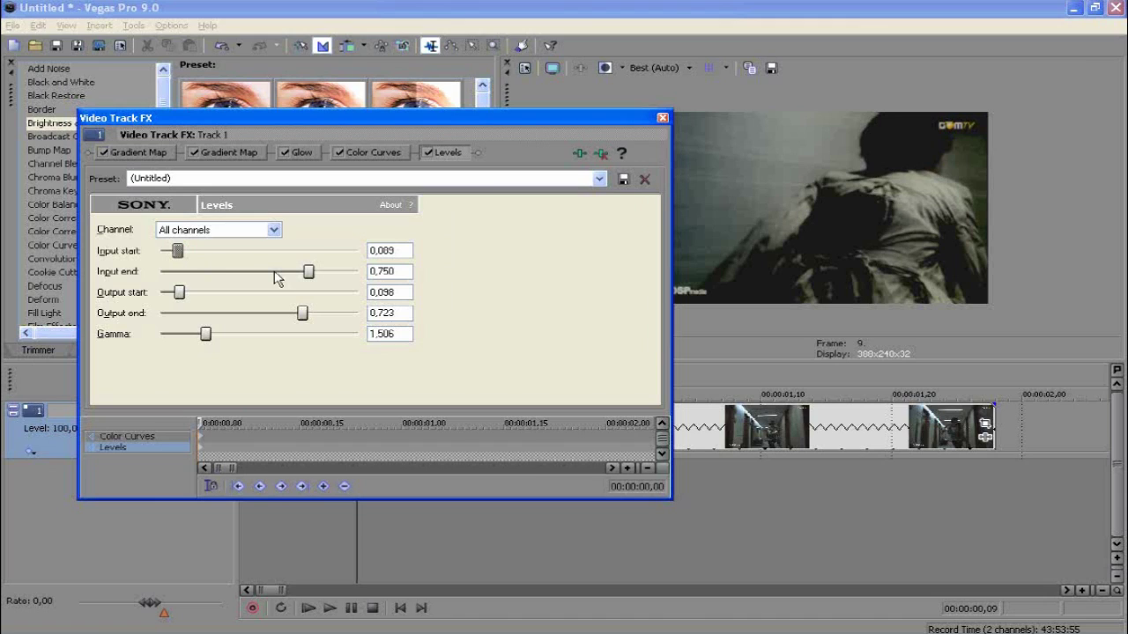
click(310, 270)
click(401, 271)
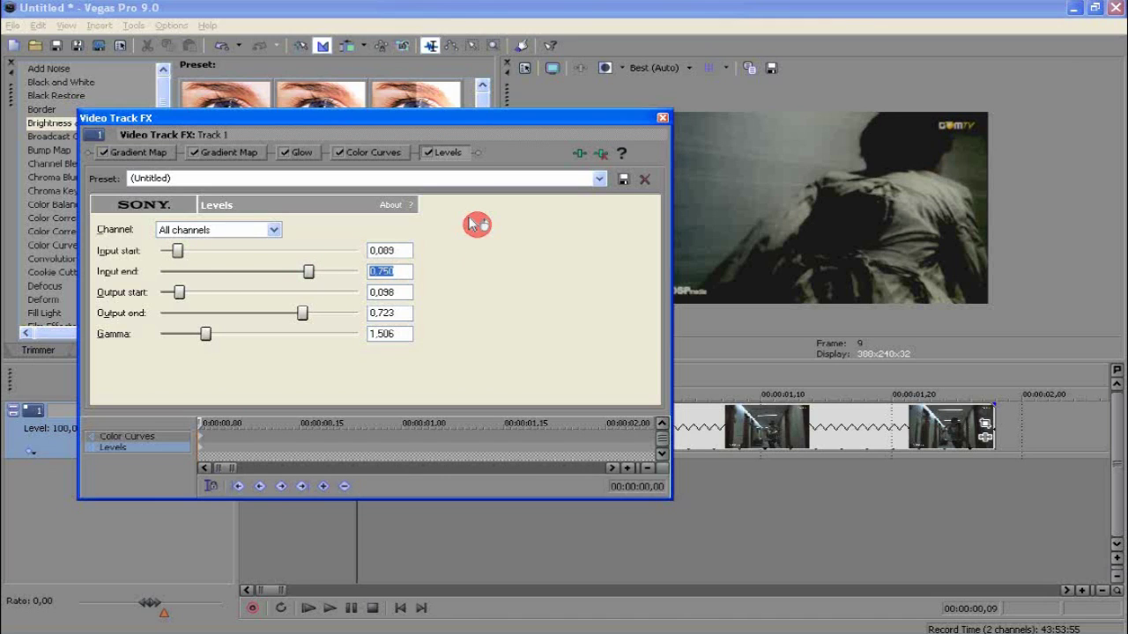
click(402, 250)
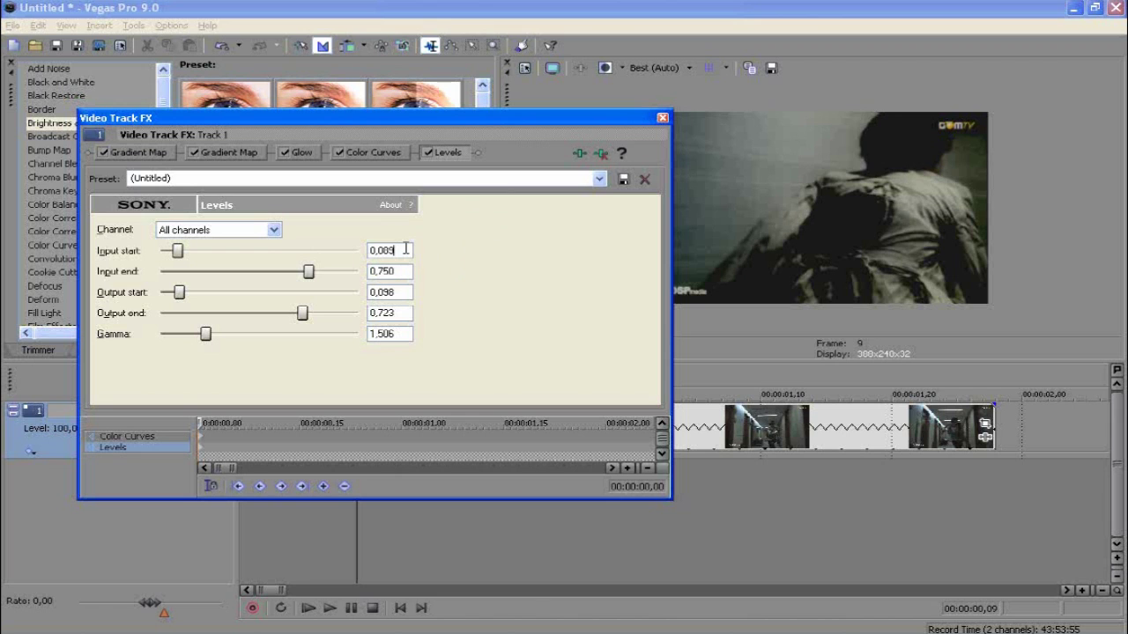
click(663, 118)
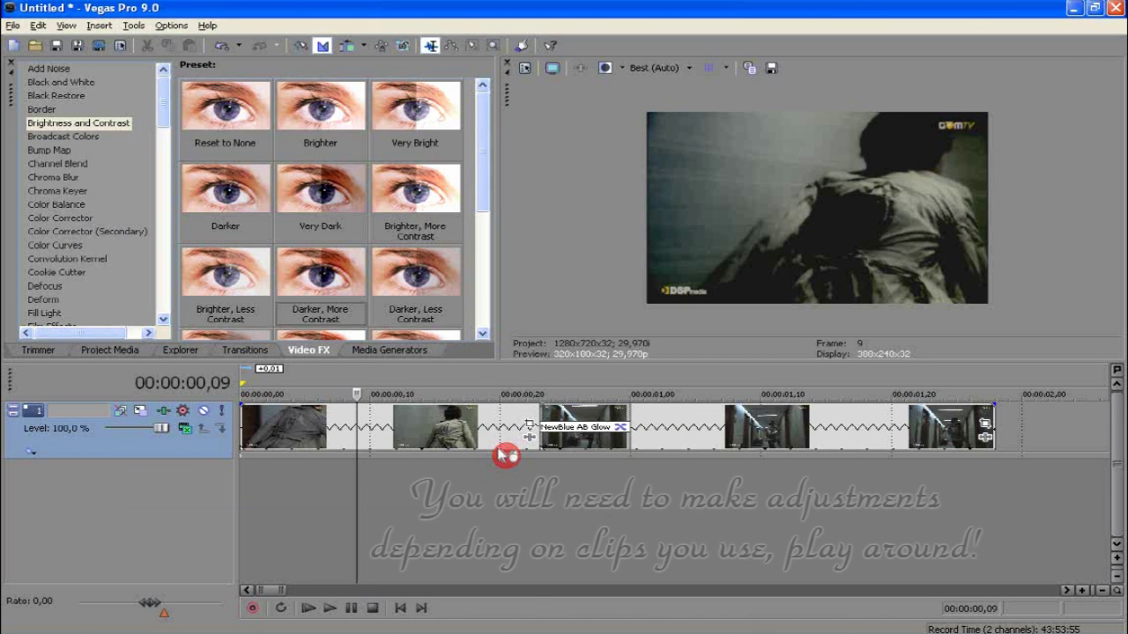
Apply the Brighter preset of Brightness and Contrast to the second clip only, set its brightness to 0.12 and check the result.
click(749, 476)
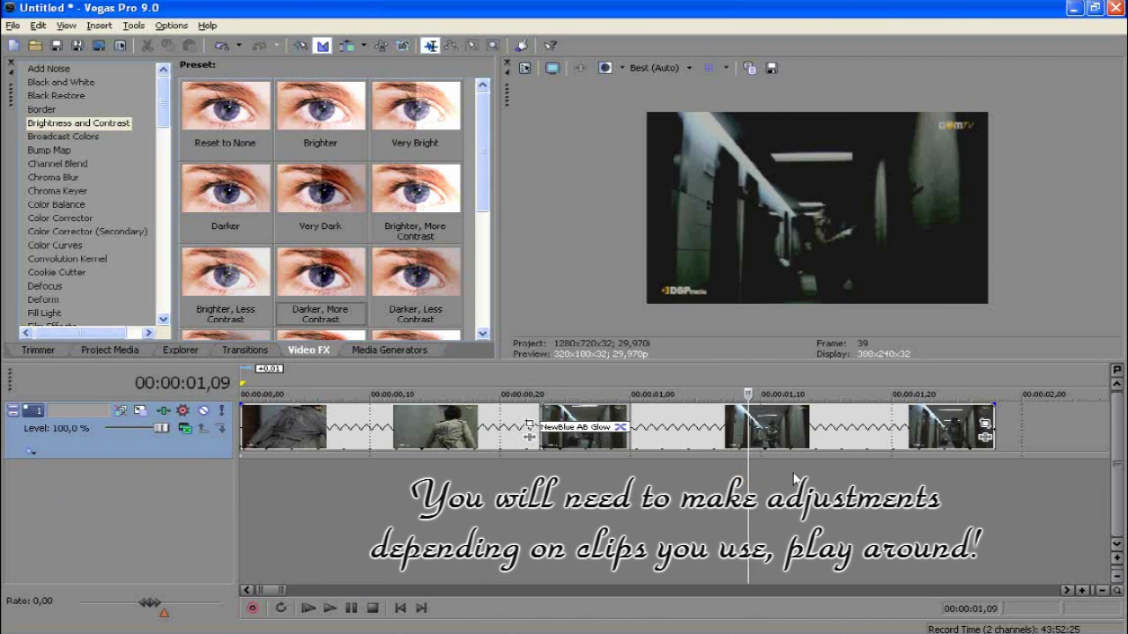
click(795, 473)
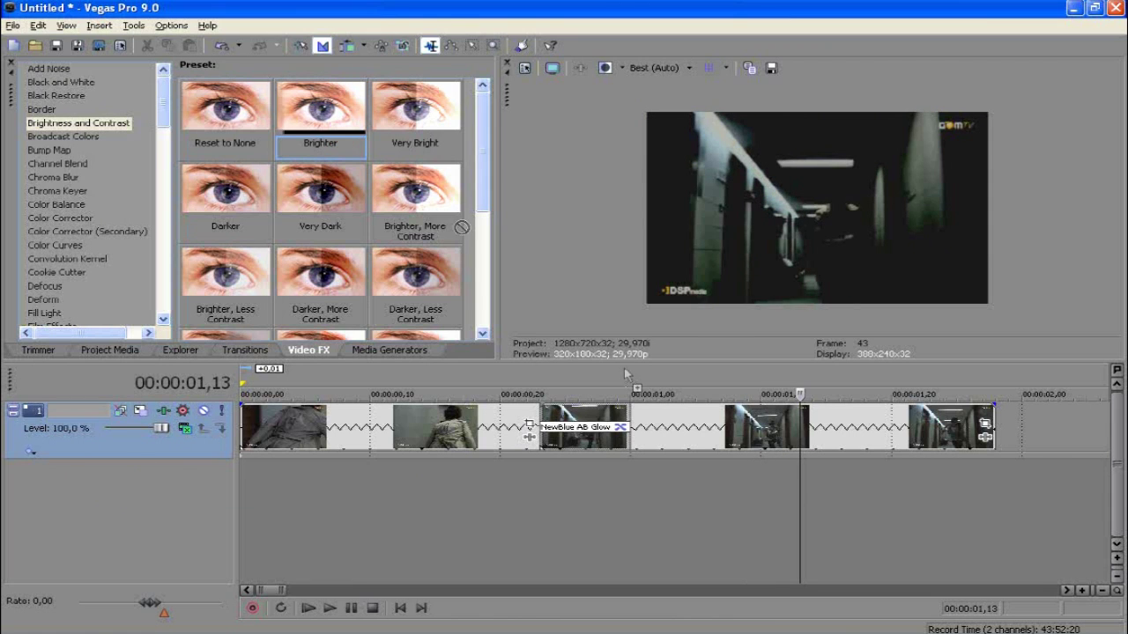
drag(758, 452, 760, 439)
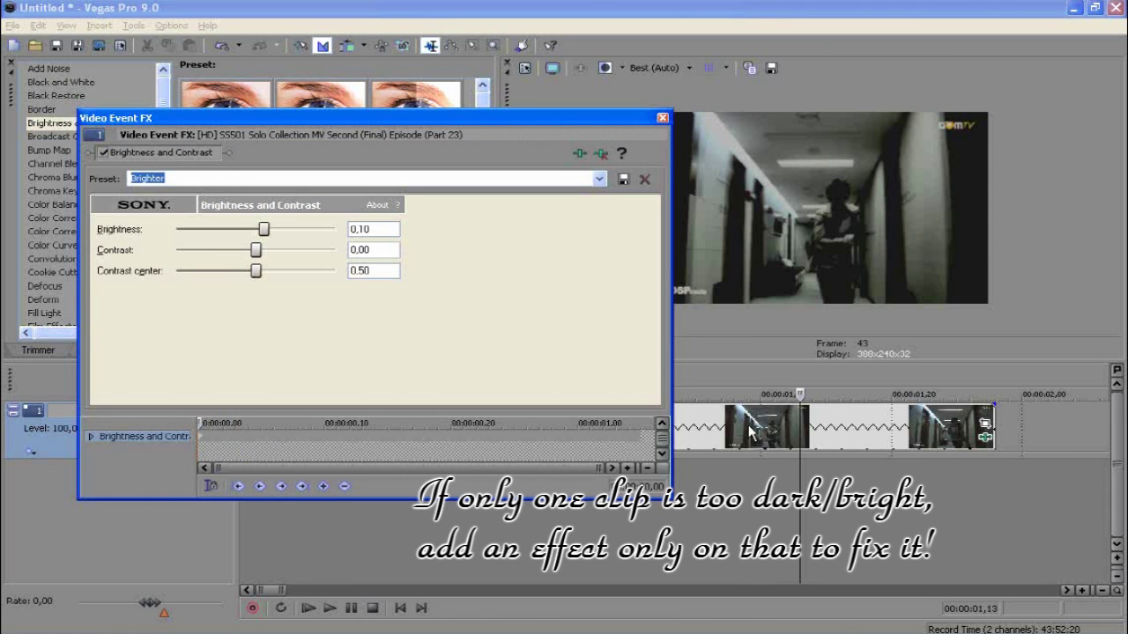
drag(269, 238, 270, 238)
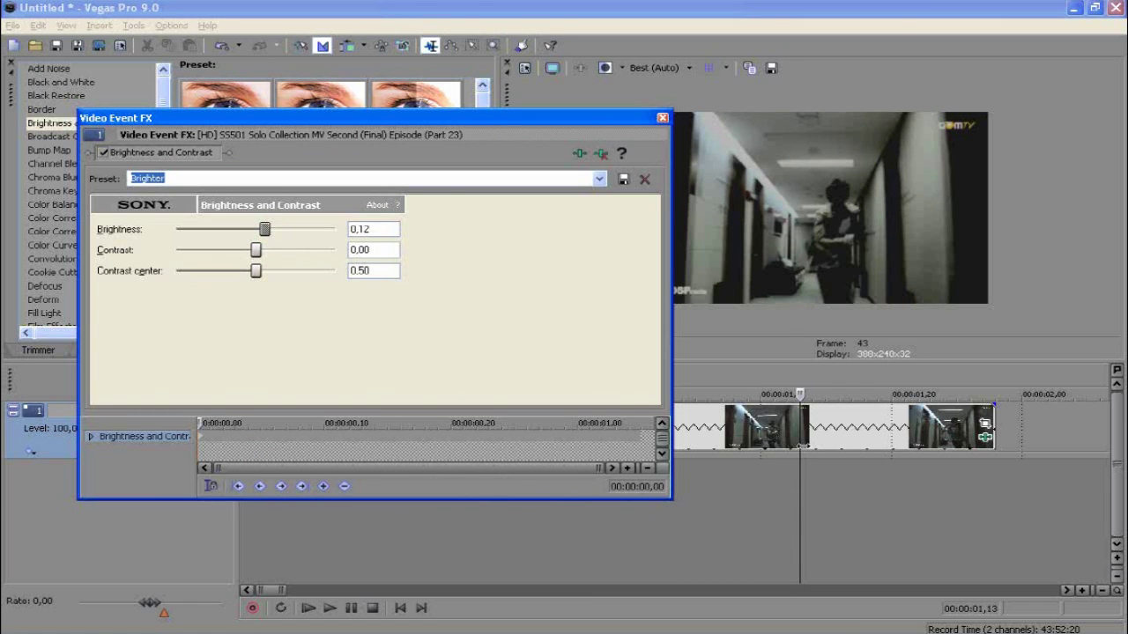
click(904, 427)
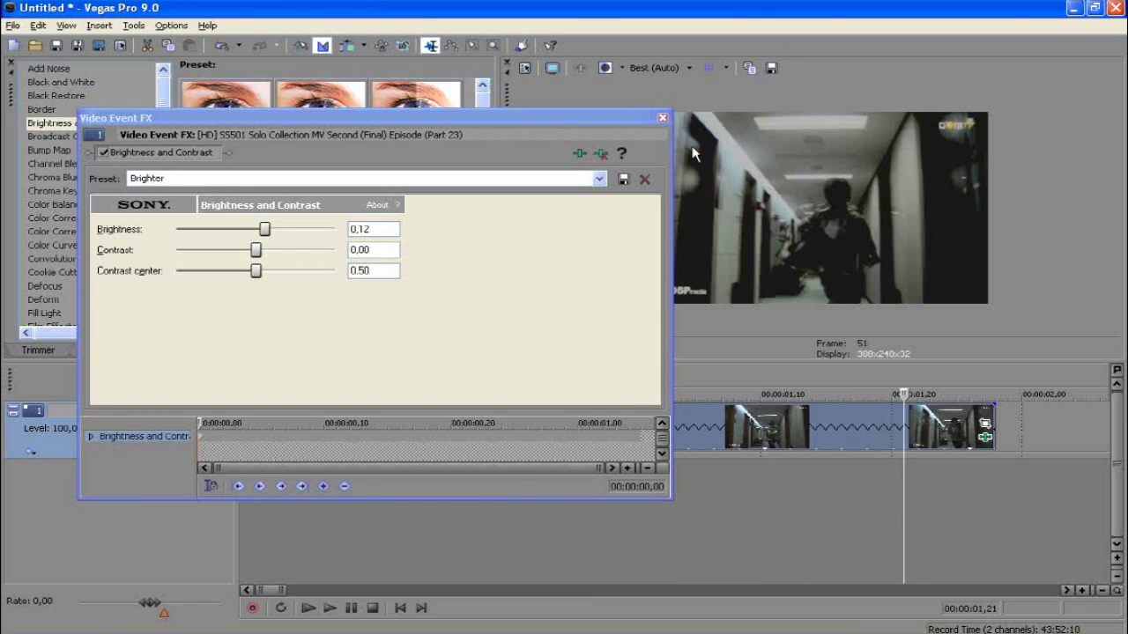
click(663, 118)
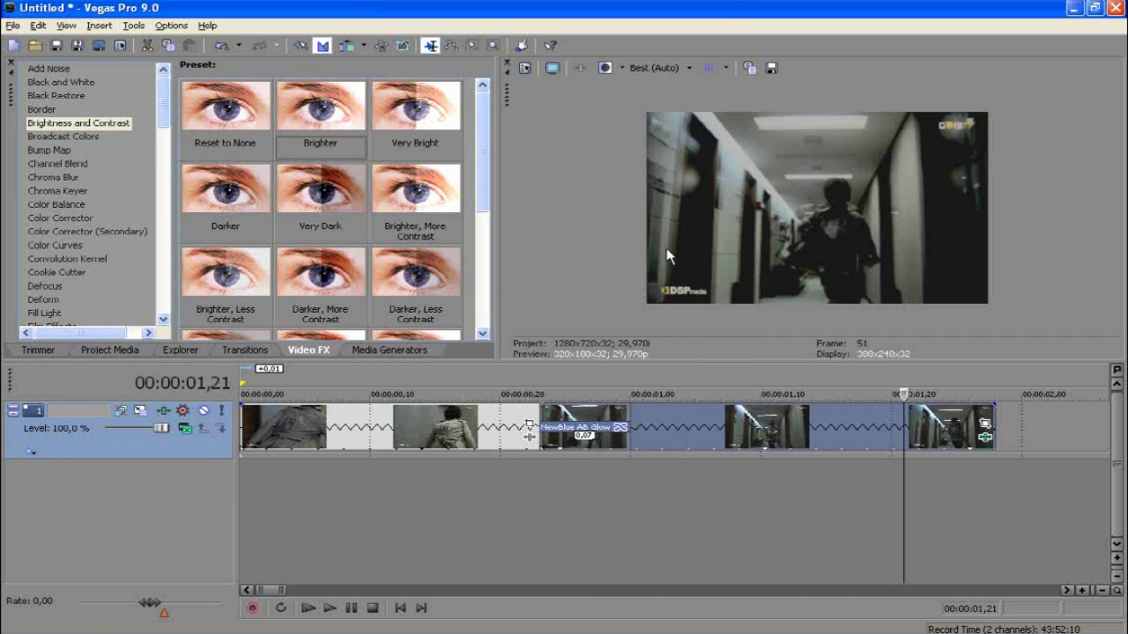
click(670, 458)
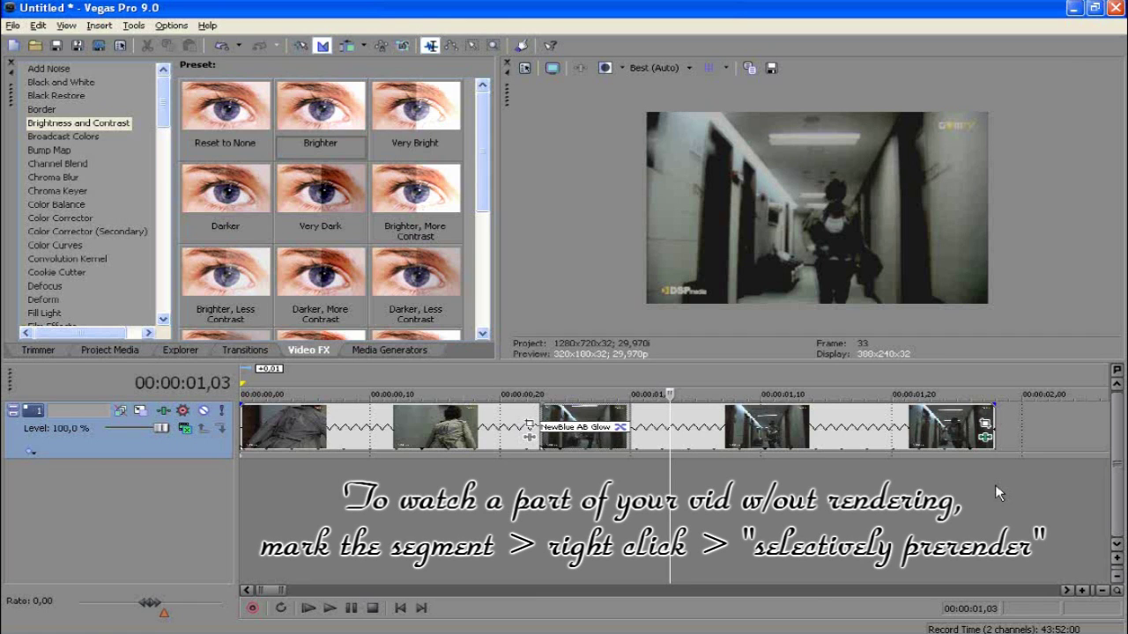
Mark the whole sequence and selectively prerender it as Video for Windows with the NTSC DV template, loop region only.
double_click(319, 380)
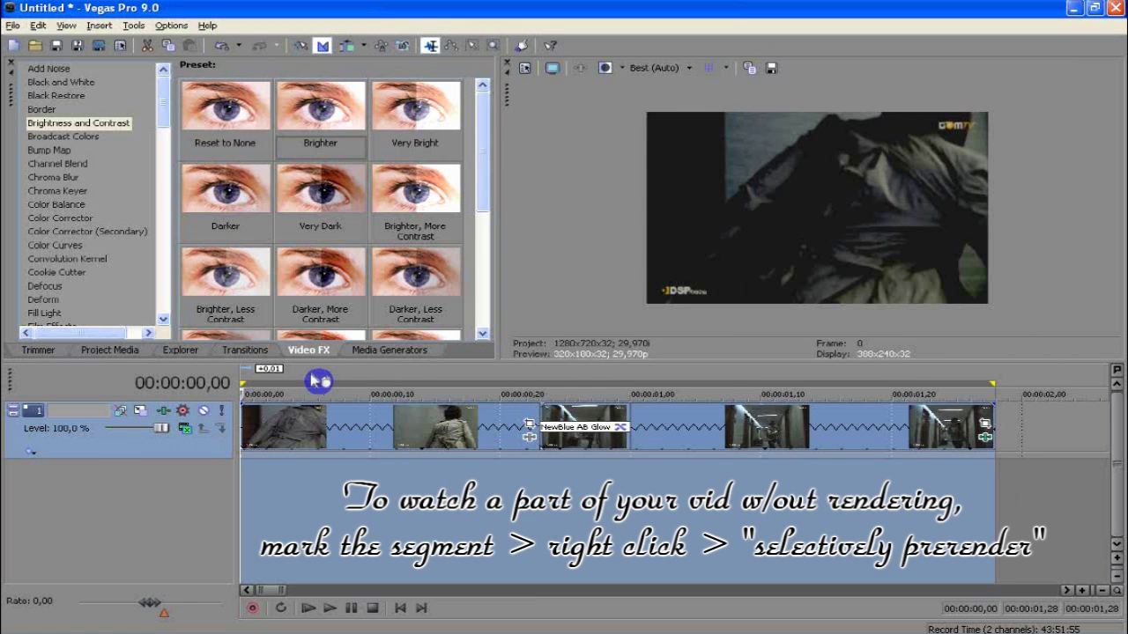
right_click(320, 382)
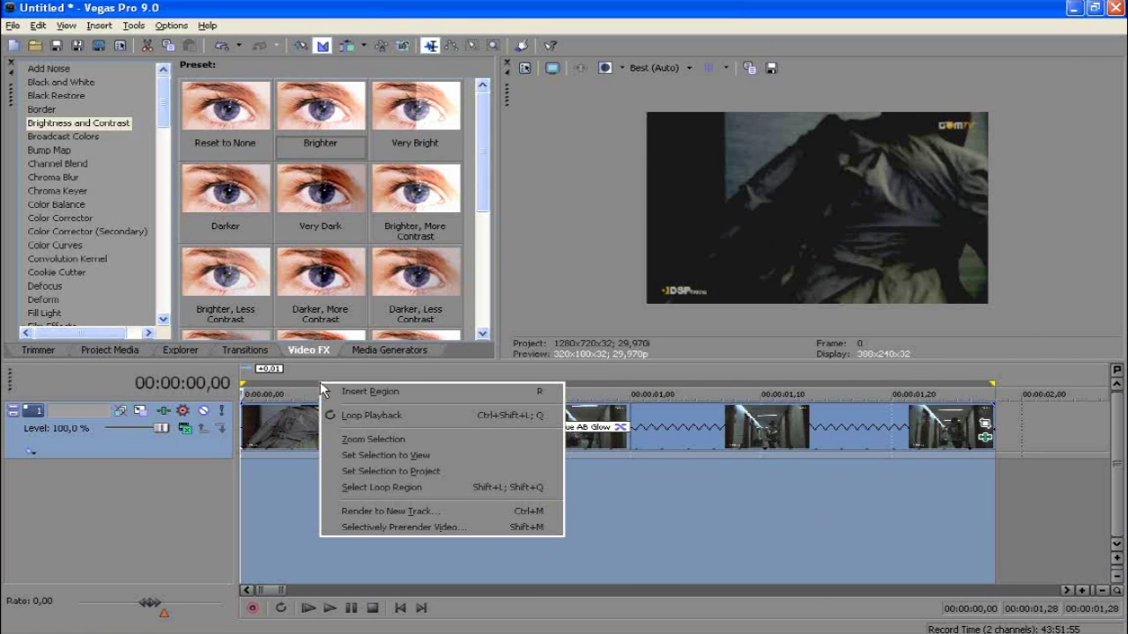
click(405, 527)
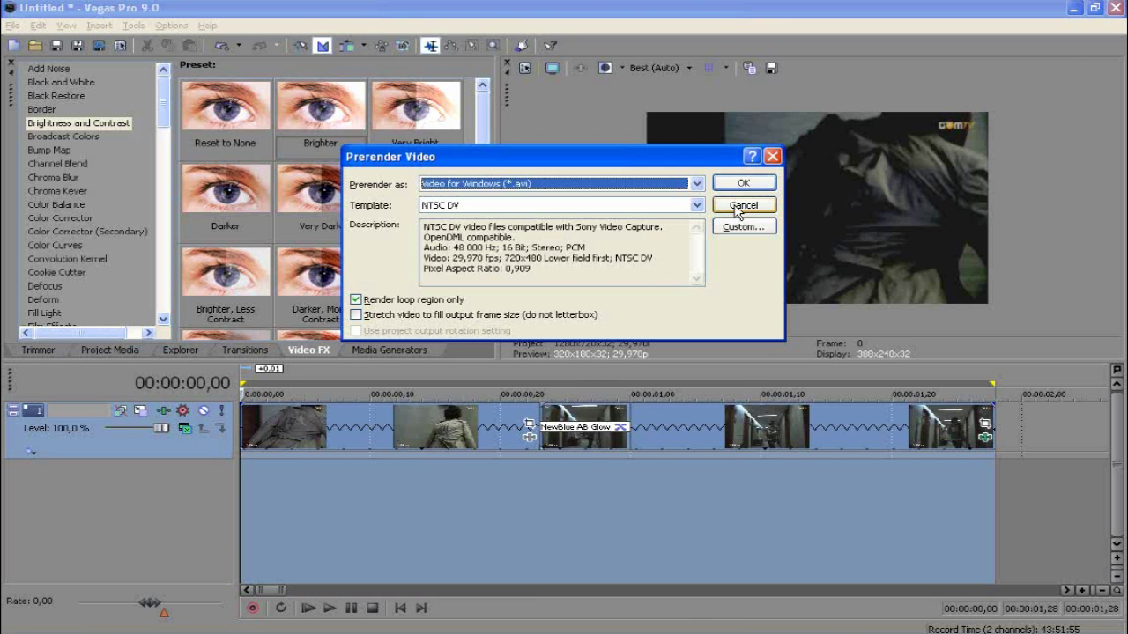
click(740, 180)
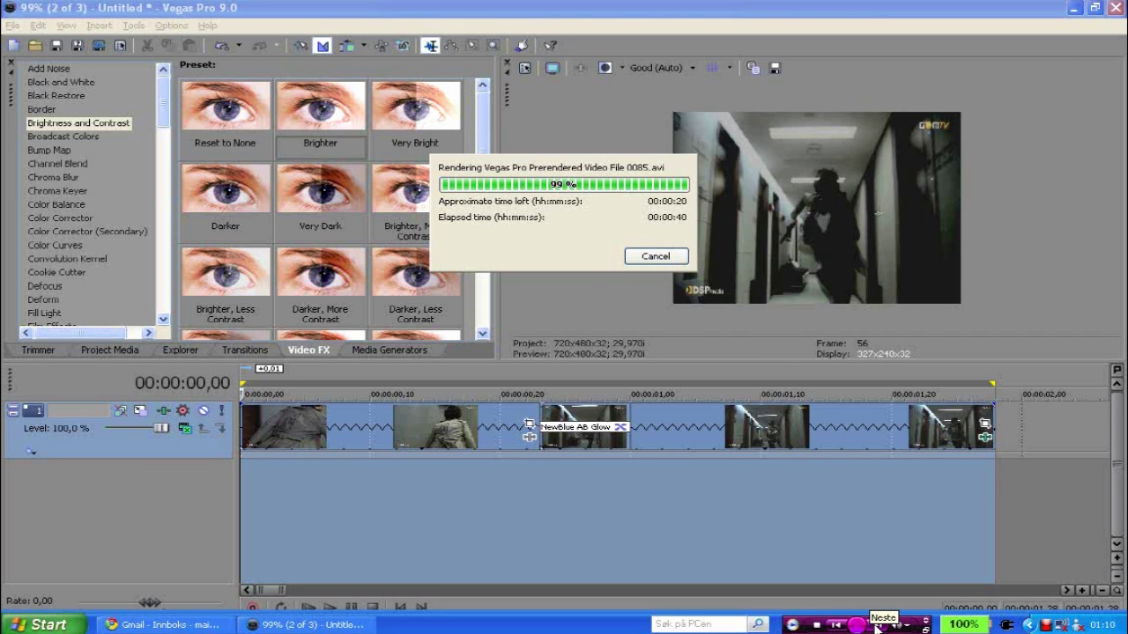
Play the prerendered sequence from the start several times to review the finished coloring and transition.
click(420, 516)
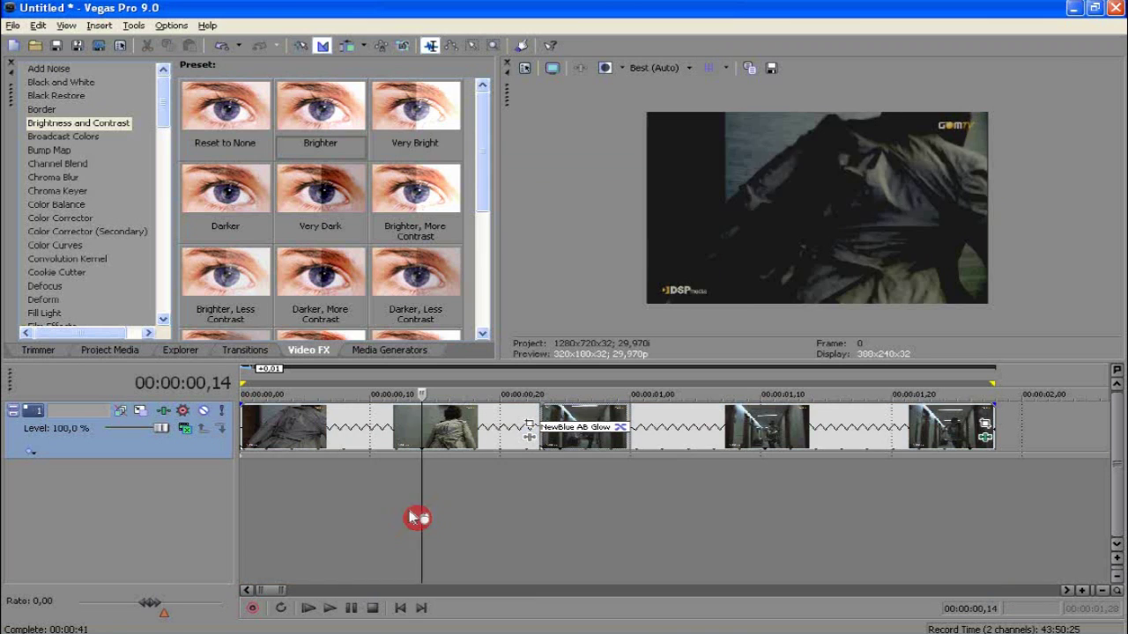
click(303, 613)
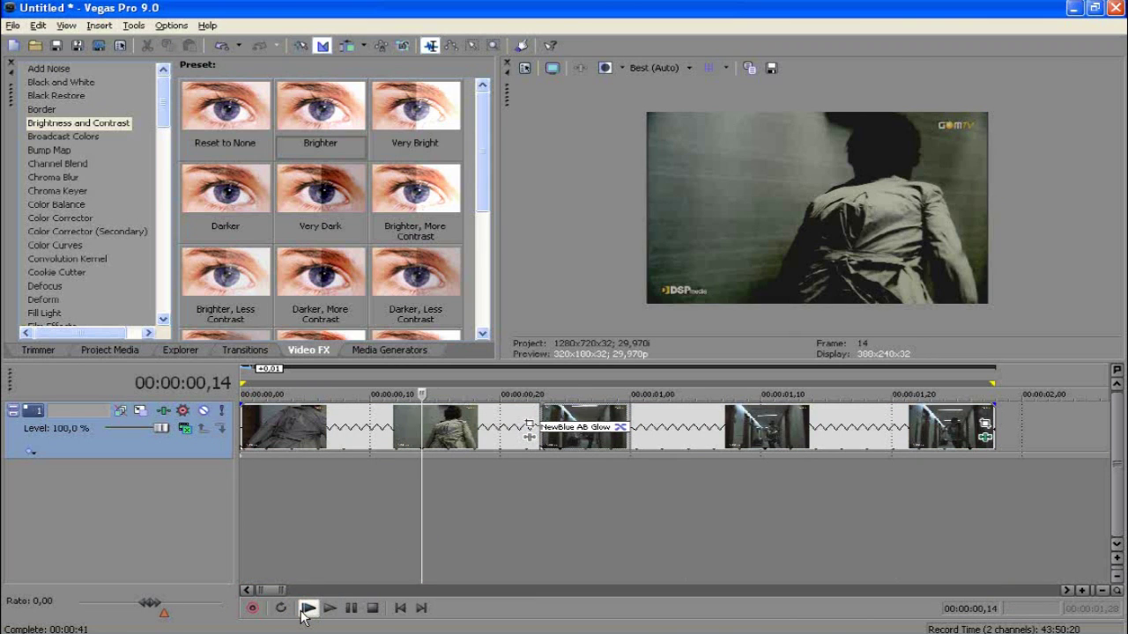
click(304, 614)
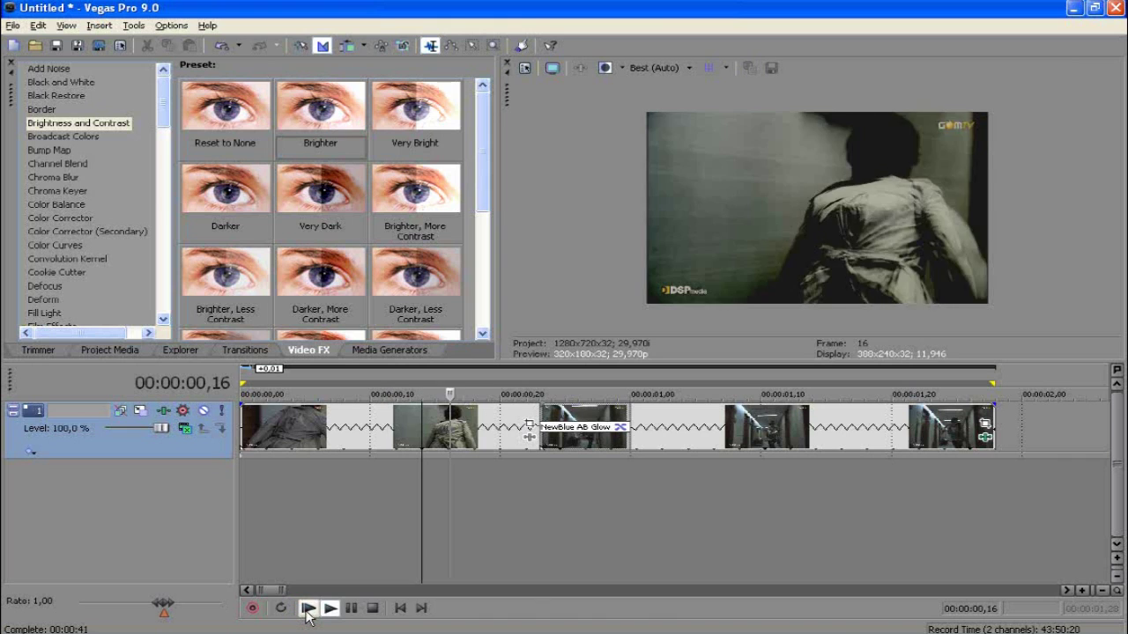
click(305, 611)
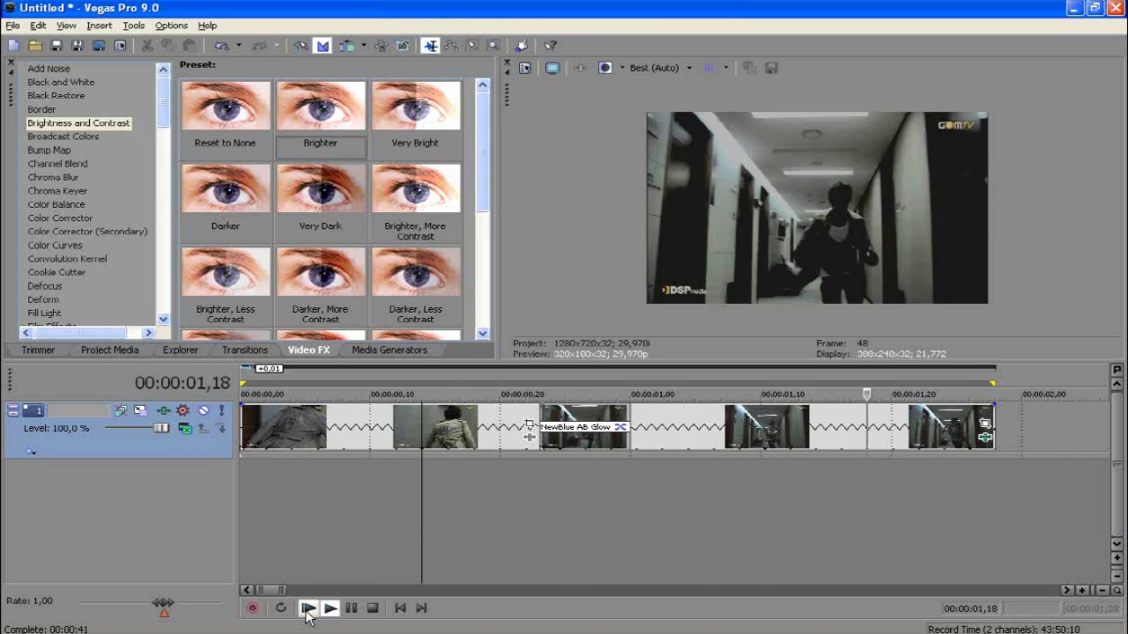
click(306, 612)
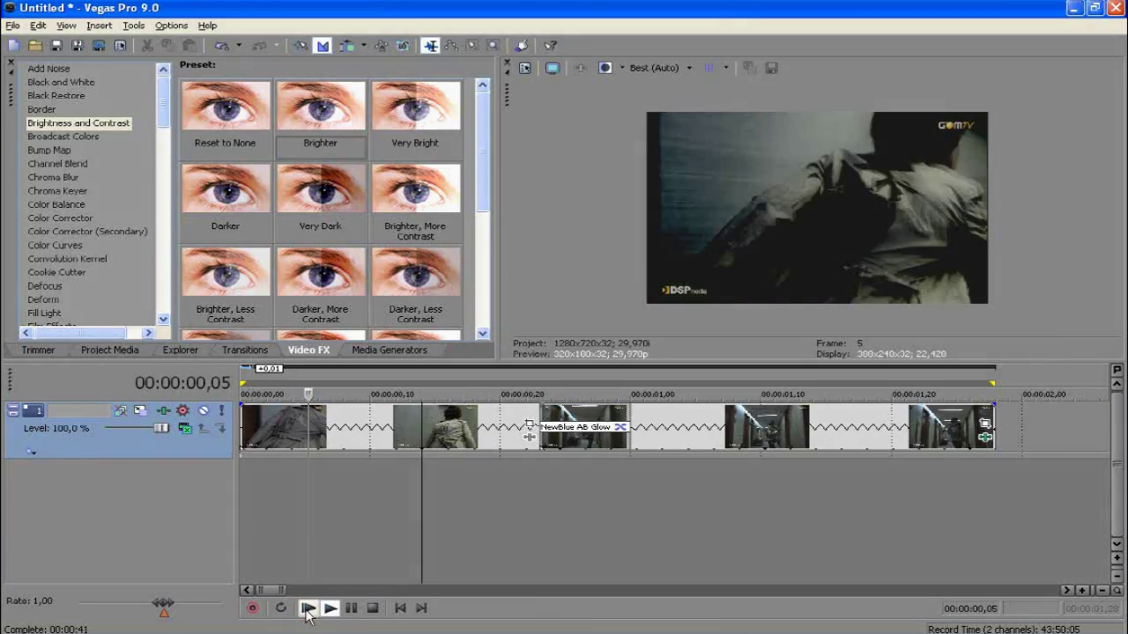